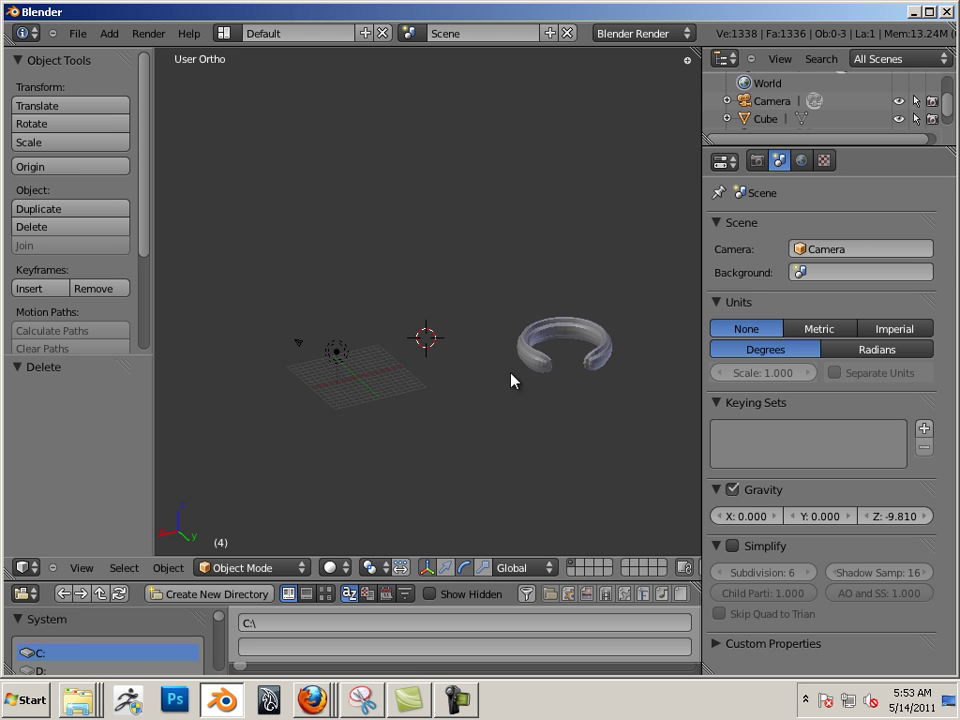
# Apply the scale of the ring object Cube, then deselect everything.
pyautogui.rightClick(537, 365)
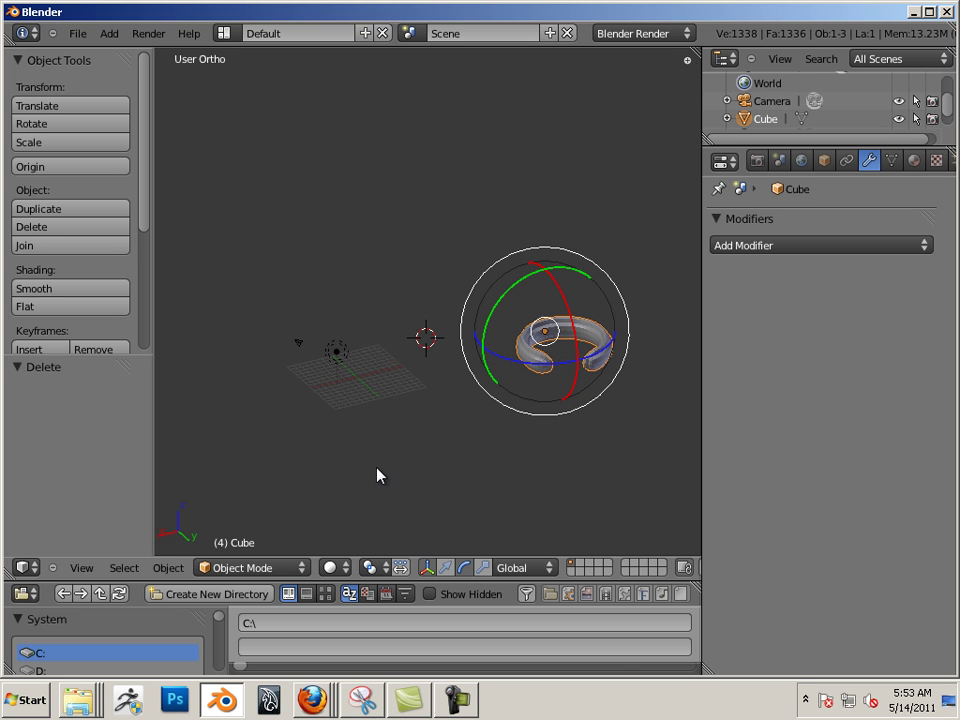
pyautogui.click(168, 567)
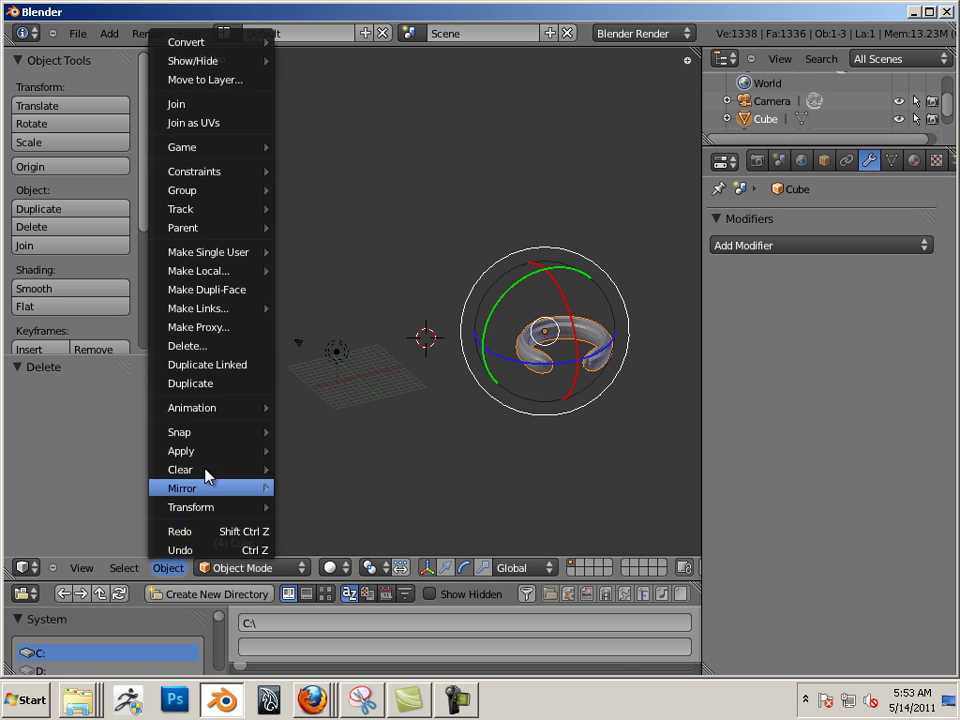
pyautogui.moveTo(210, 449)
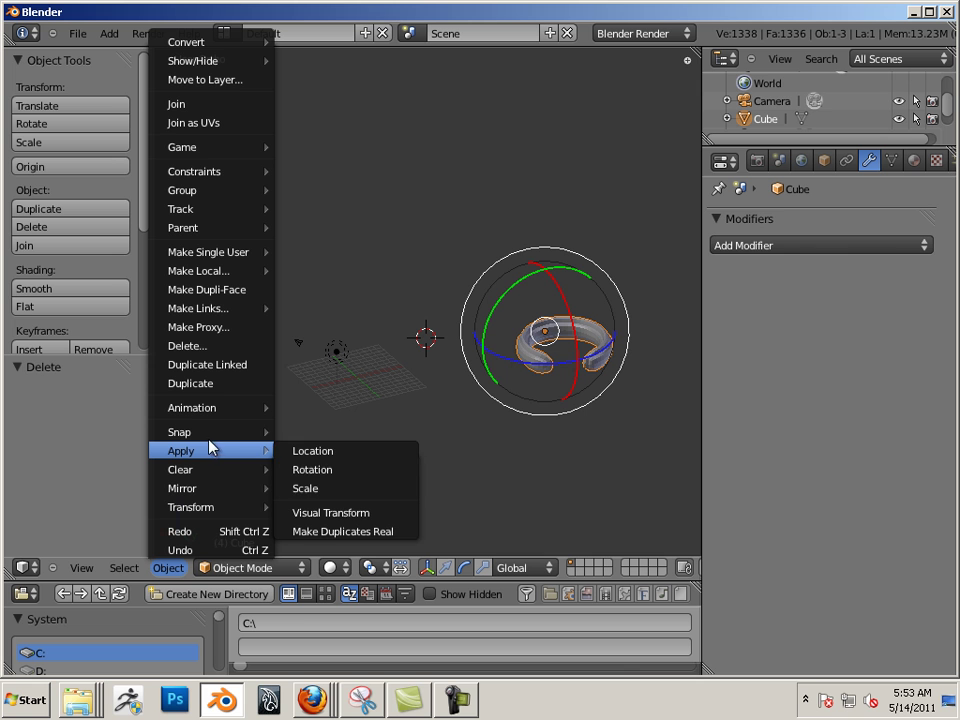
pyautogui.click(317, 489)
pyautogui.press('a')
pyautogui.scroll(3, 380, 410)
pyautogui.moveTo(422, 430); pyautogui.dragTo(469, 450, button='middle')
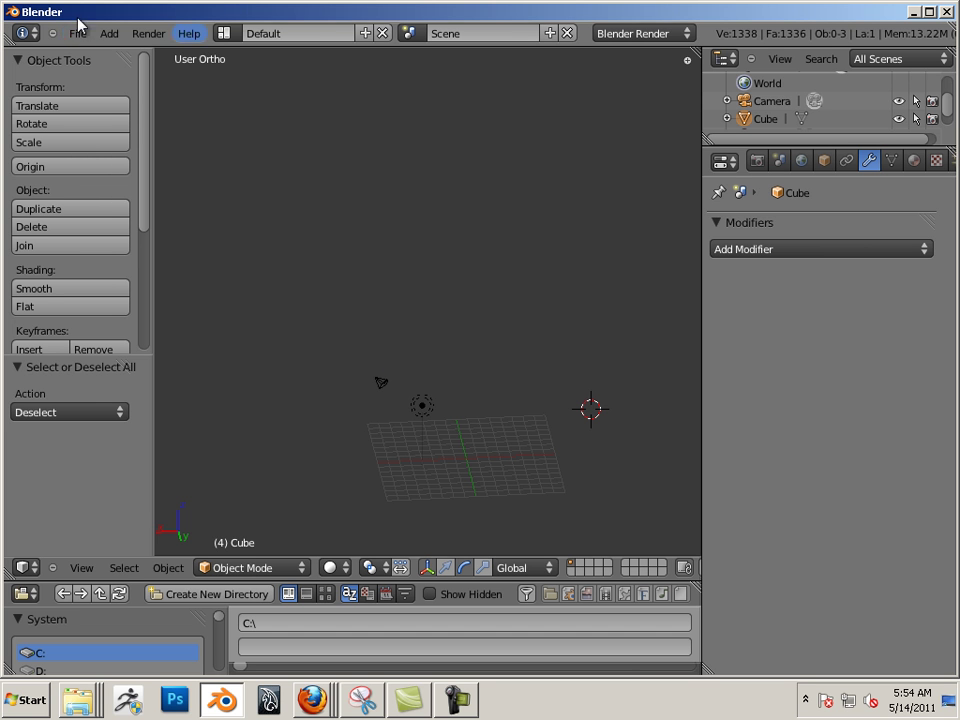
# Add a new cube and move it along X and Y to the grid centre.
pyautogui.click(109, 33)
pyautogui.moveTo(115, 52)
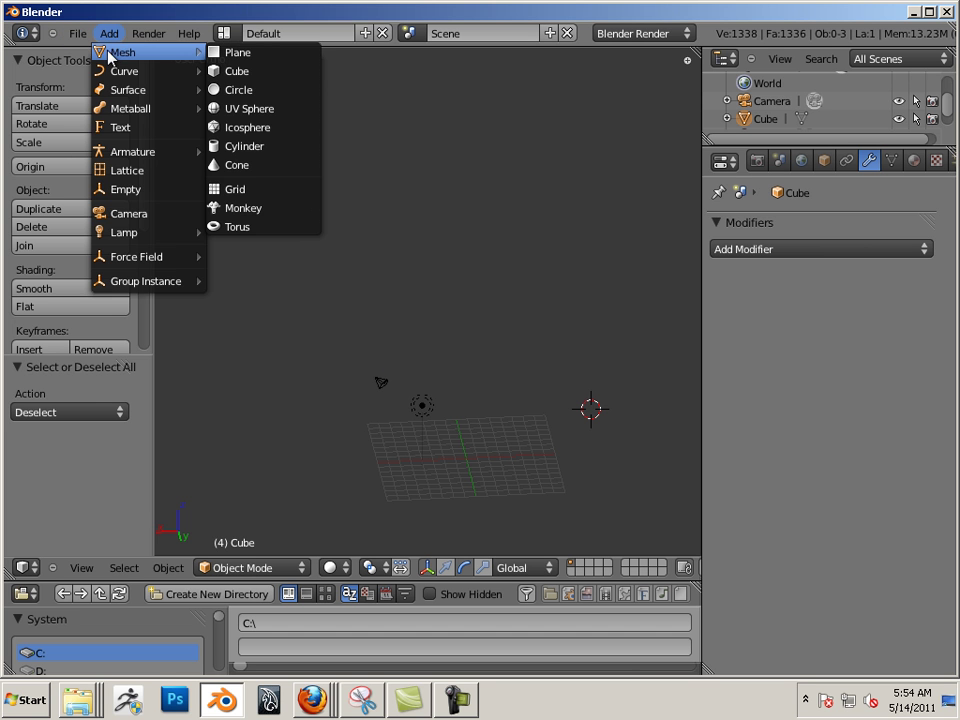
pyautogui.click(243, 72)
pyautogui.keyDown('shift'); pyautogui.moveTo(576, 380); pyautogui.dragTo(506, 375, button='middle'); pyautogui.keyUp('shift')
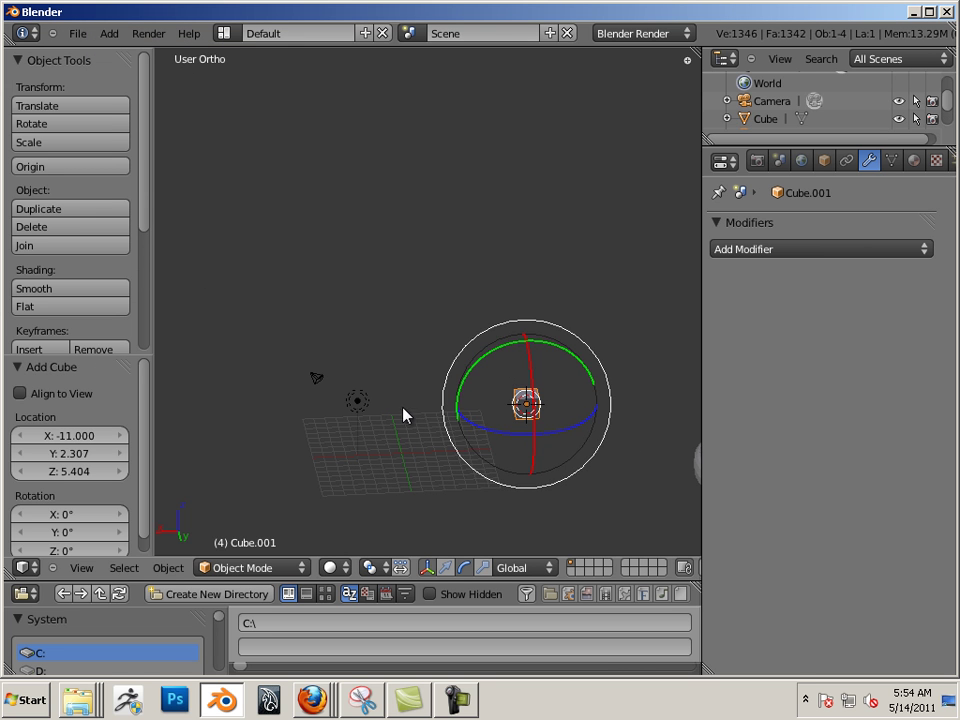
pyautogui.hotkey('ctrl', 'alt', 'g')
pyautogui.moveTo(474, 416); pyautogui.dragTo(338, 401)
pyautogui.moveTo(401, 429); pyautogui.dragTo(343, 446)
pyautogui.scroll(2, 431, 448)
pyautogui.keyDown('shift'); pyautogui.moveTo(431, 448); pyautogui.dragTo(433, 380, button='middle'); pyautogui.keyUp('shift')
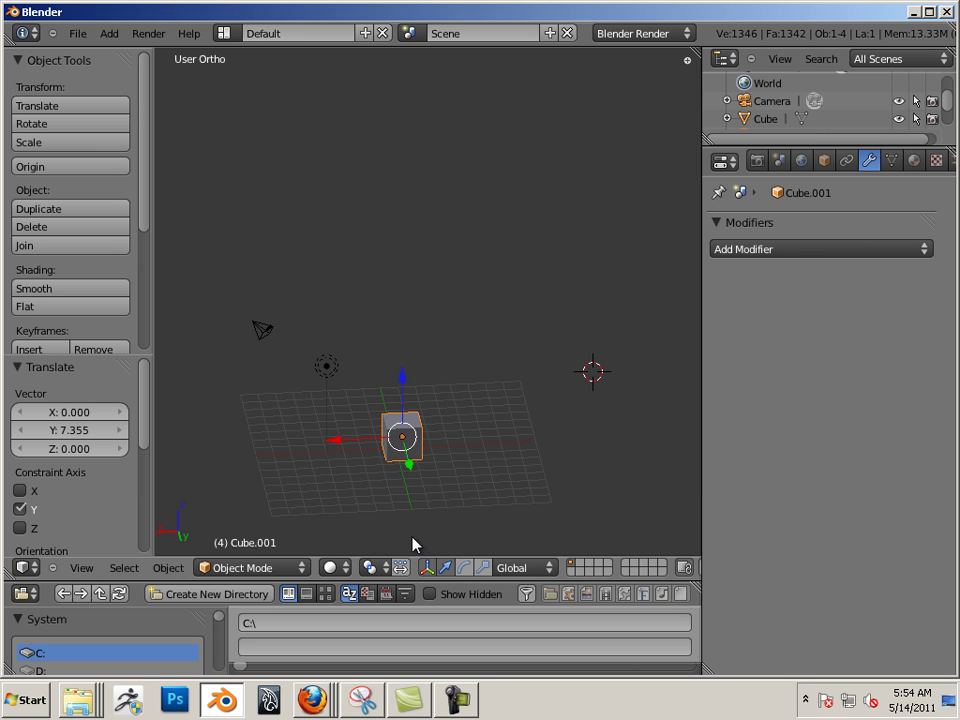
# Scale the cube along Z into a tall, thin pillar.
pyautogui.click(484, 567)
pyautogui.moveTo(404, 378); pyautogui.dragTo(413, 232)
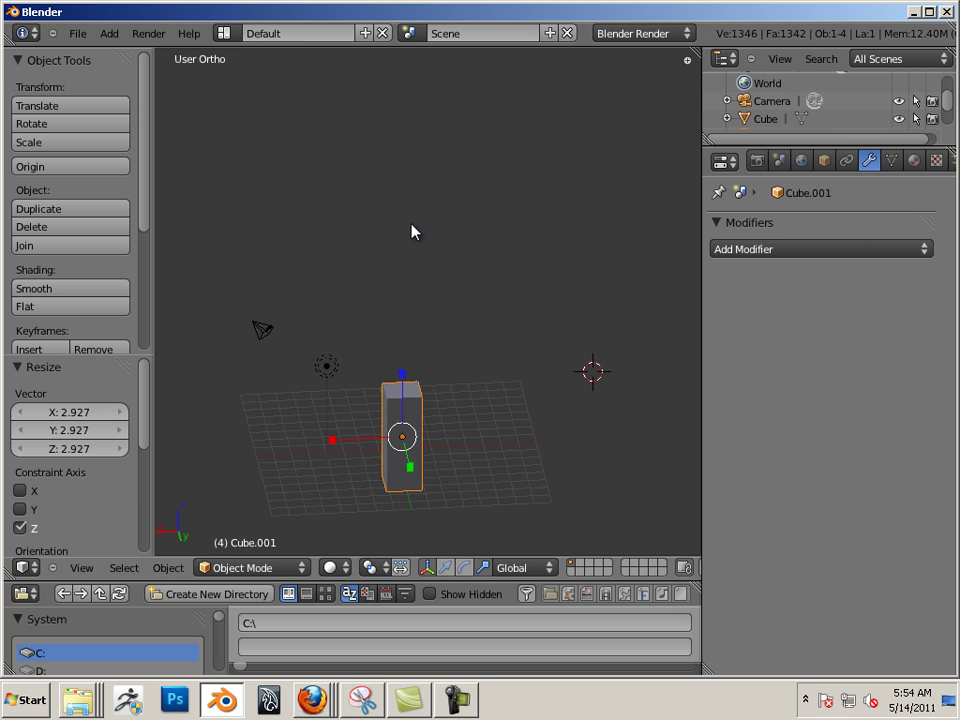
pyautogui.moveTo(401, 370); pyautogui.dragTo(405, 48)
pyautogui.moveTo(409, 366); pyautogui.dragTo(404, 335)
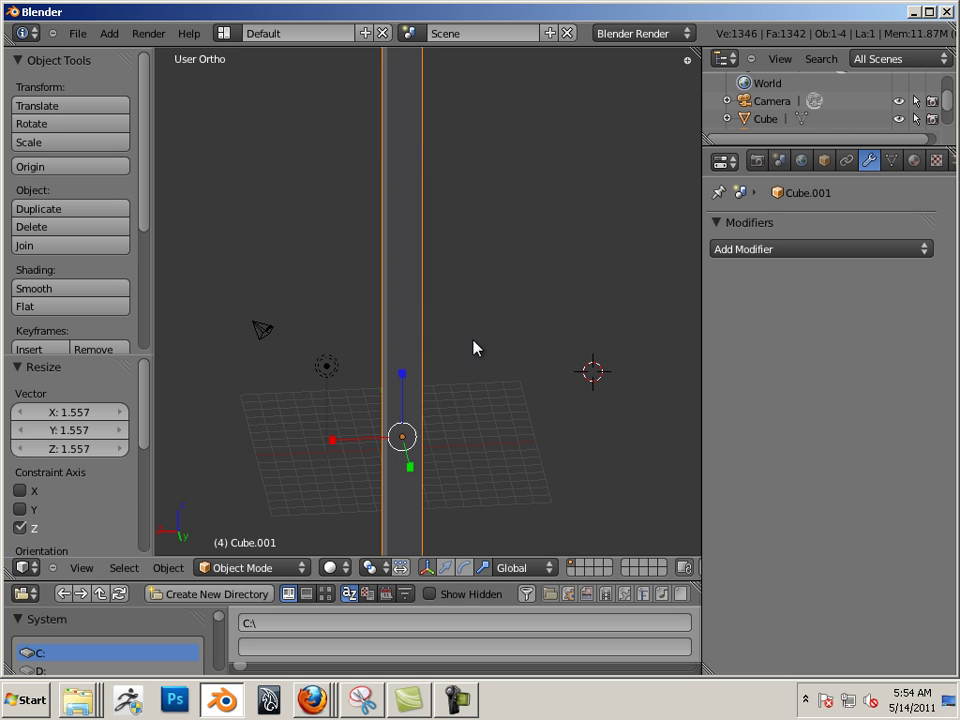
pyautogui.scroll(-5, 276, 304)
pyautogui.scroll(2, 357, 335)
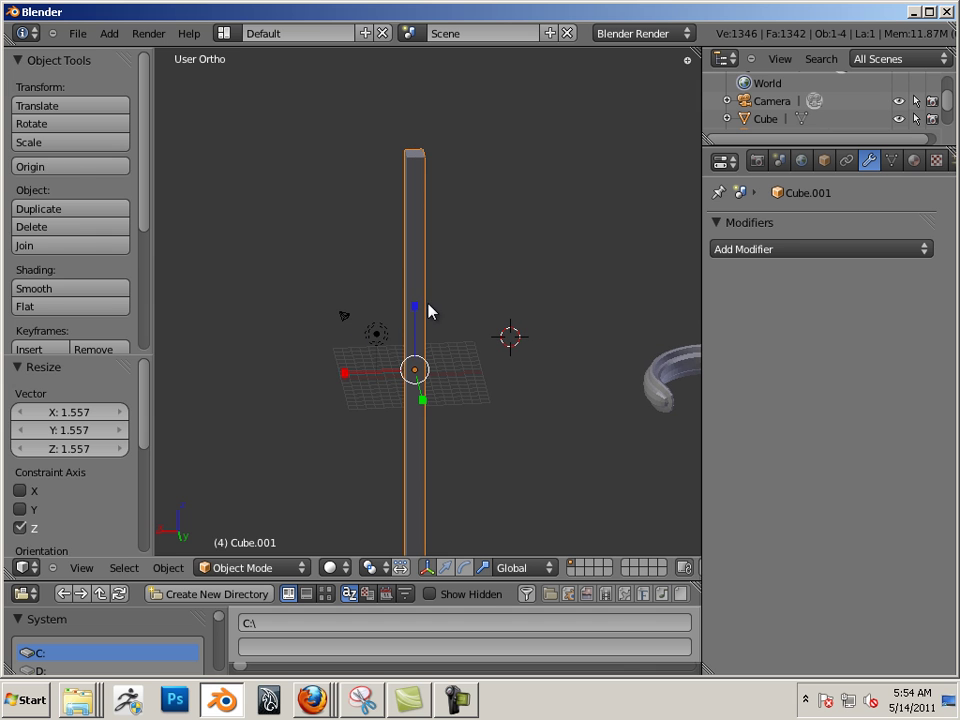
# Cut 25 evenly spaced horizontal edge loops along the pillar in Edit Mode.
pyautogui.press('Tab')
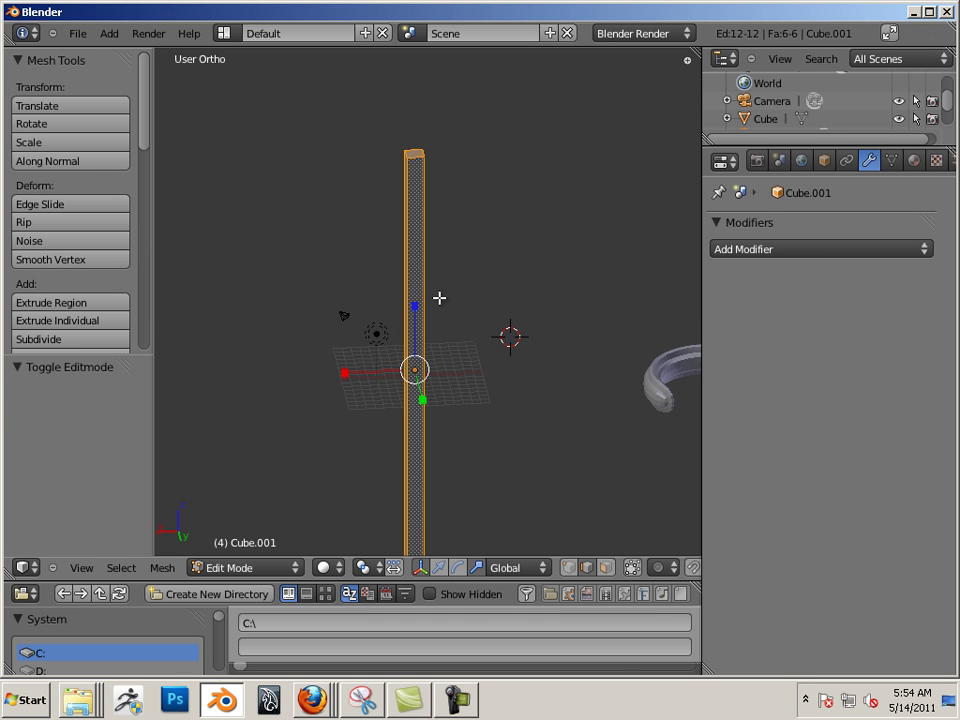
pyautogui.press('a')
pyautogui.moveTo(461, 319); pyautogui.dragTo(438, 327, button='middle')
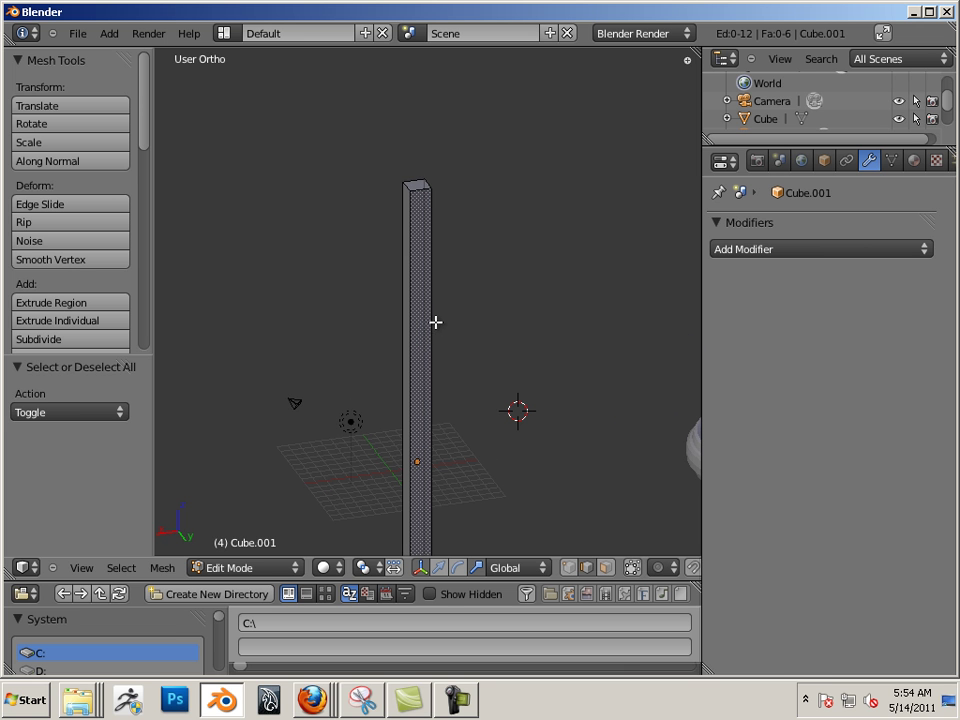
pyautogui.hotkey('ctrl', 'r')
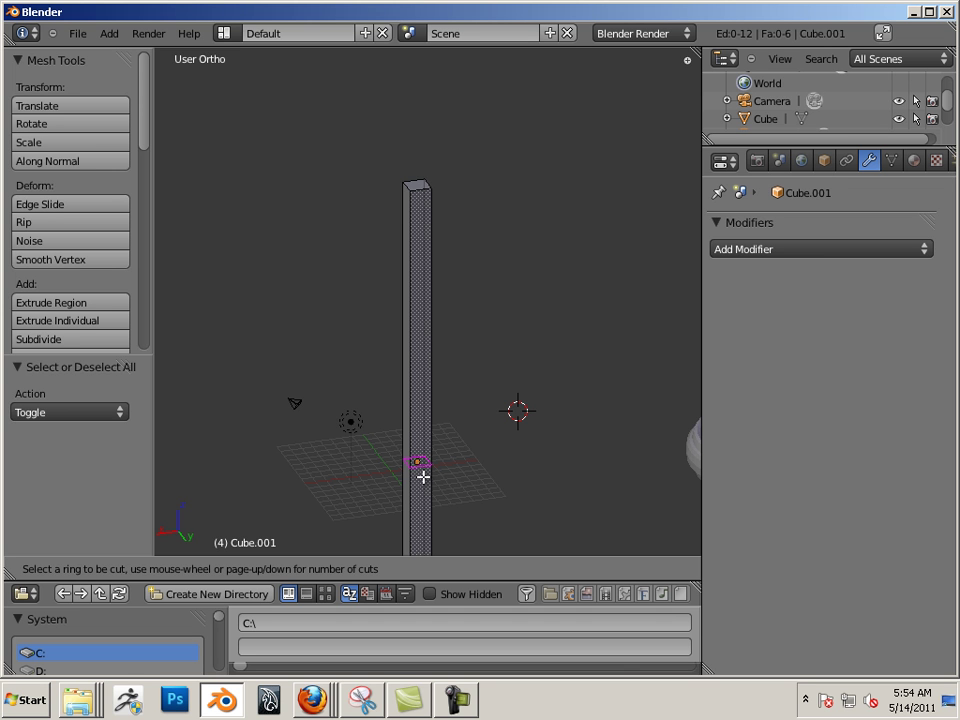
pyautogui.scroll(20, 421, 477)
pyautogui.scroll(15, 416, 477)
pyautogui.click(414, 477)
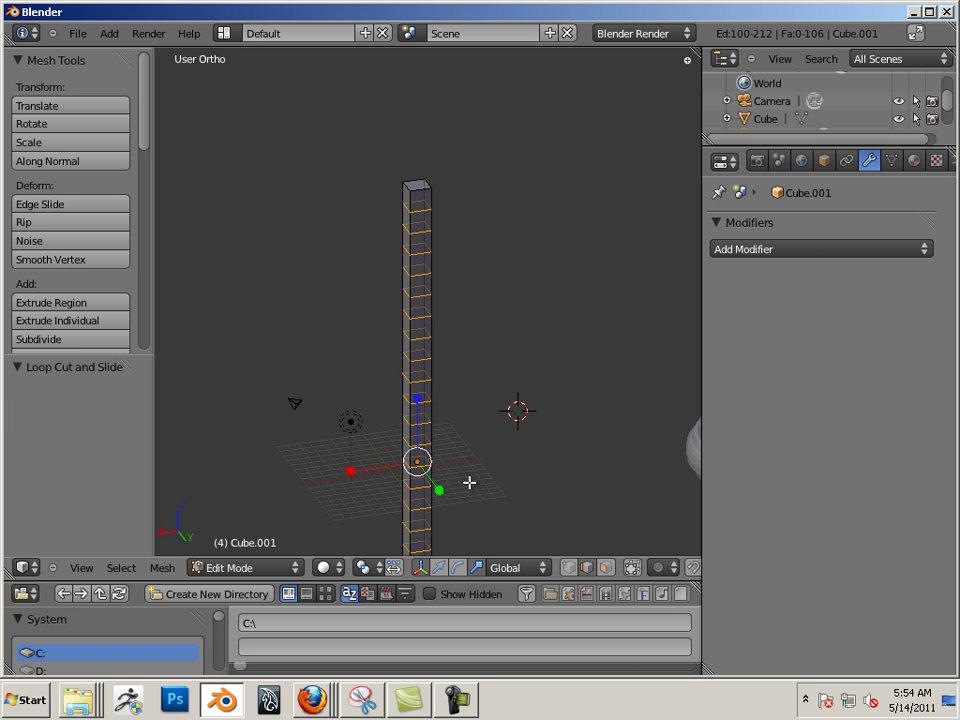
pyautogui.moveTo(469, 483); pyautogui.dragTo(352, 439, button='middle')
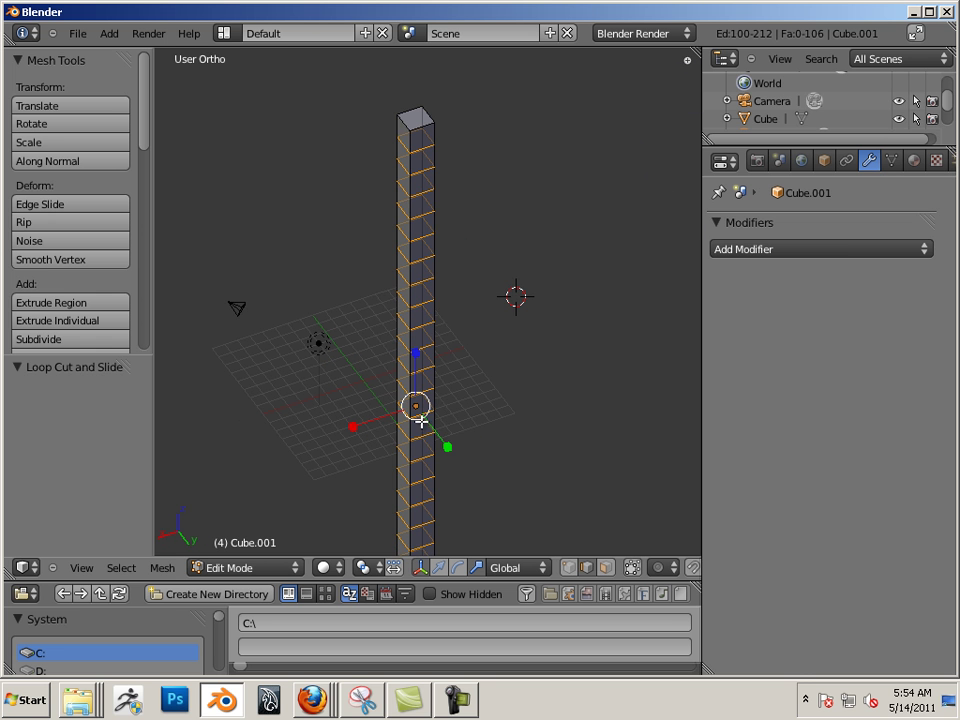
# Add a Simple Deform modifier in Twist mode with factor 8.999 to the bar.
pyautogui.press('Tab')
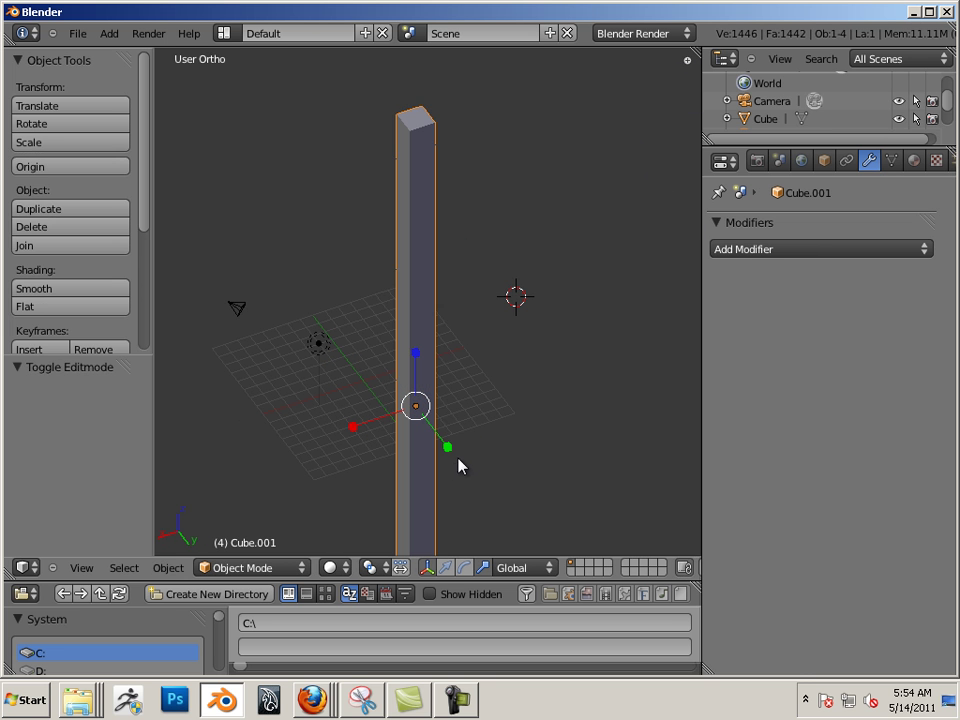
pyautogui.click(745, 249)
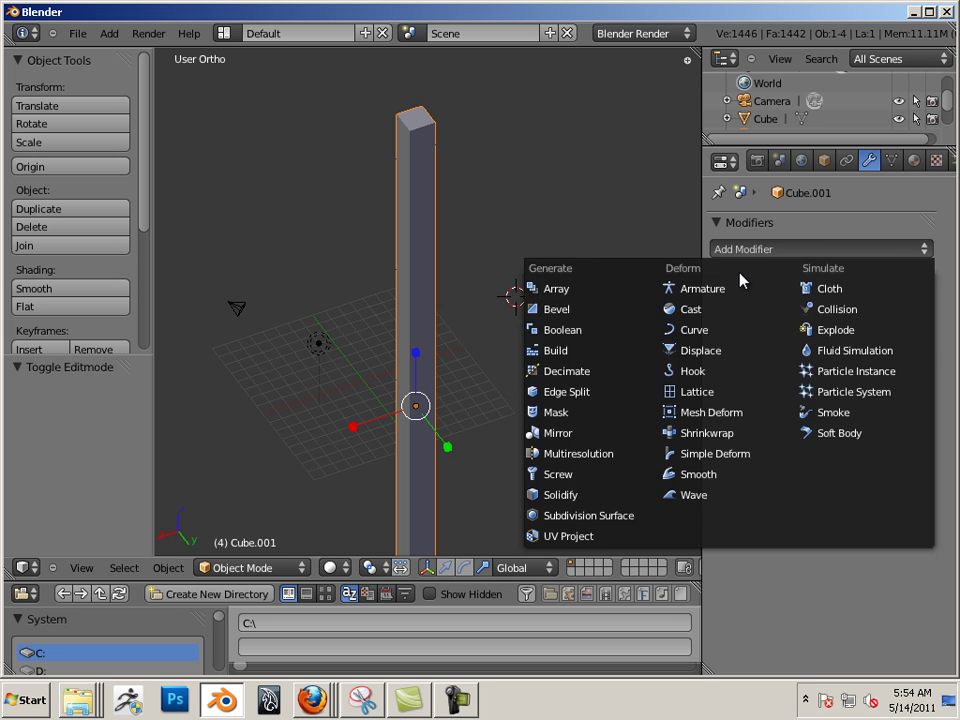
pyautogui.click(716, 455)
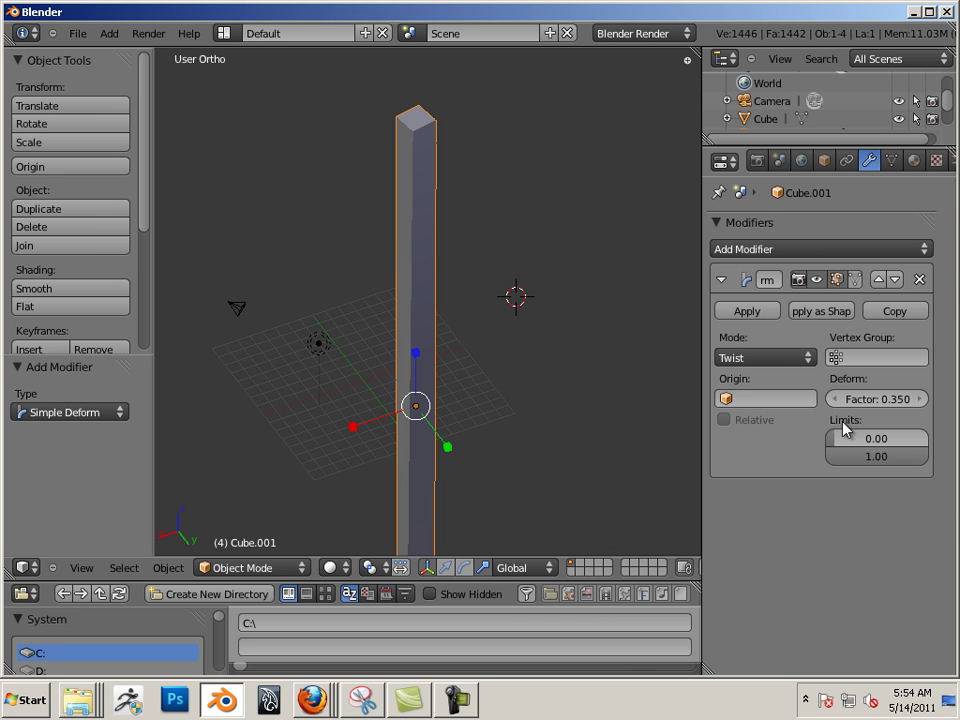
pyautogui.moveTo(850, 408); pyautogui.dragTo(945, 415)
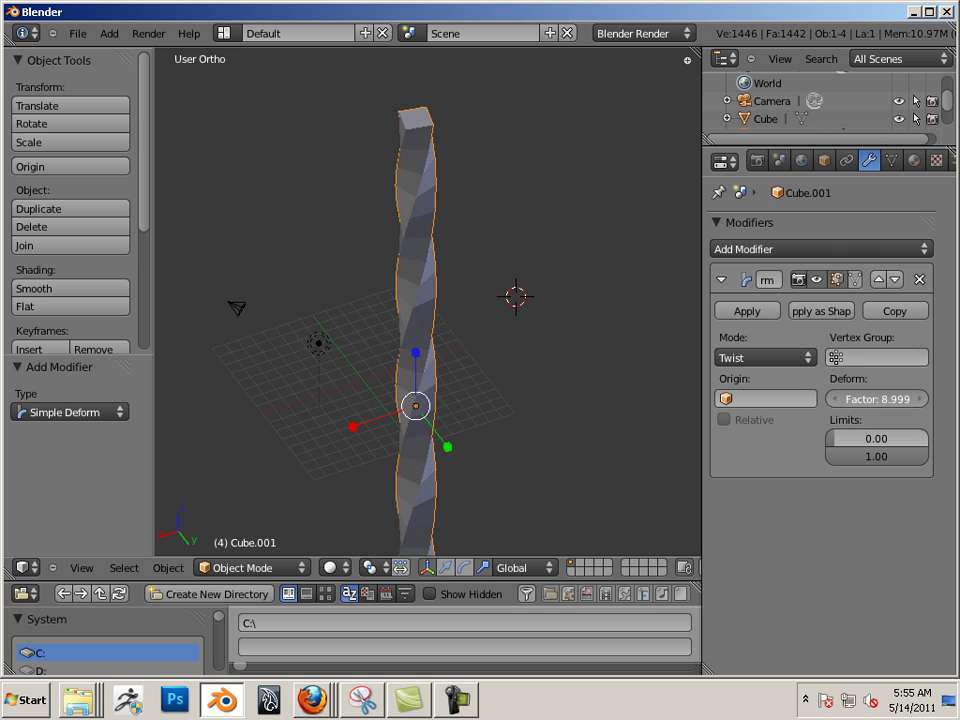
pyautogui.scroll(-4, 578, 372)
# Try a uniform and an X-only scale on the twisted bar, undoing both.
pyautogui.press('s')
pyautogui.click(433, 364)
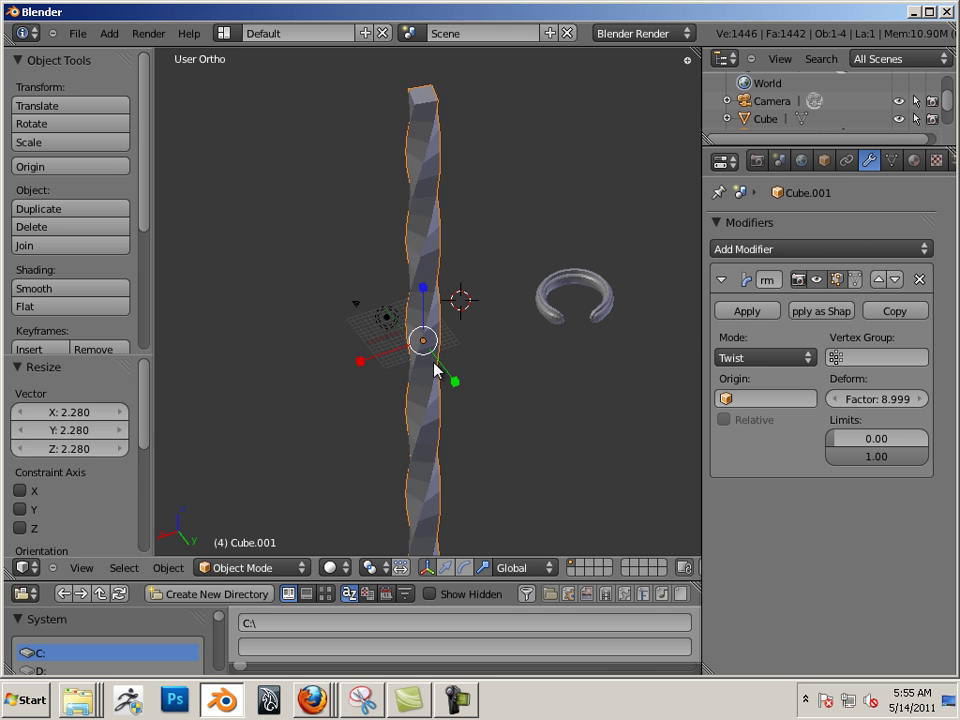
pyautogui.hotkey('ctrl', 'z')
pyautogui.press('s')
pyautogui.scroll(3, 400, 395)
pyautogui.press('x')
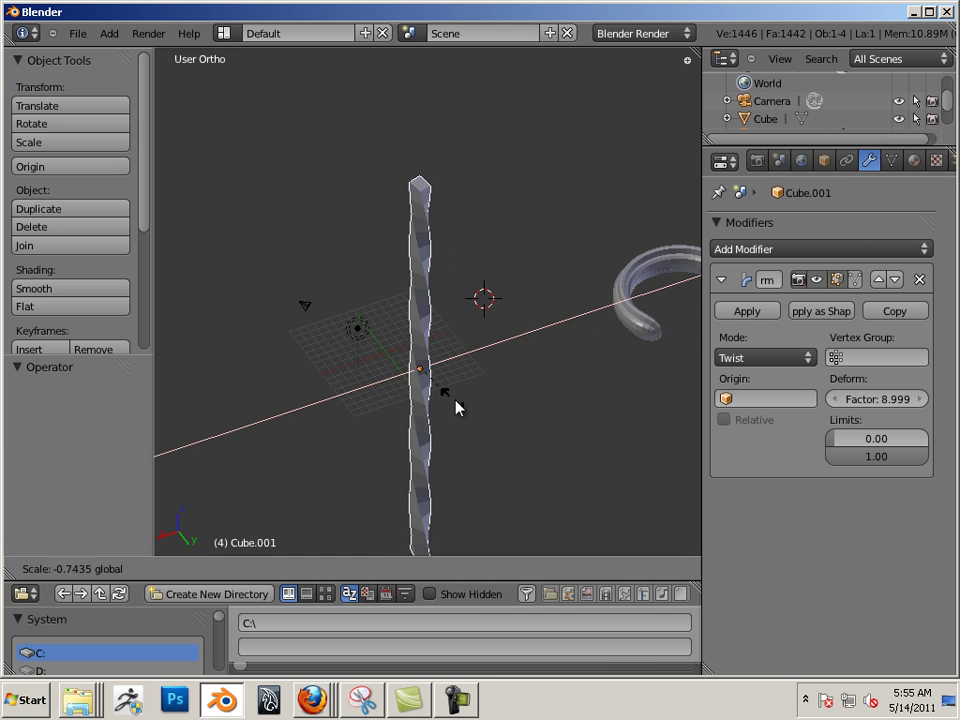
pyautogui.click(441, 405)
pyautogui.hotkey('ctrl', 'z')
pyautogui.press('a')
pyautogui.moveTo(291, 366); pyautogui.dragTo(367, 404, button='middle')
# Duplicate the twisted bar twice, placing Cube.002 and Cube.003 beside it along Y.
pyautogui.rightClick(420, 401)
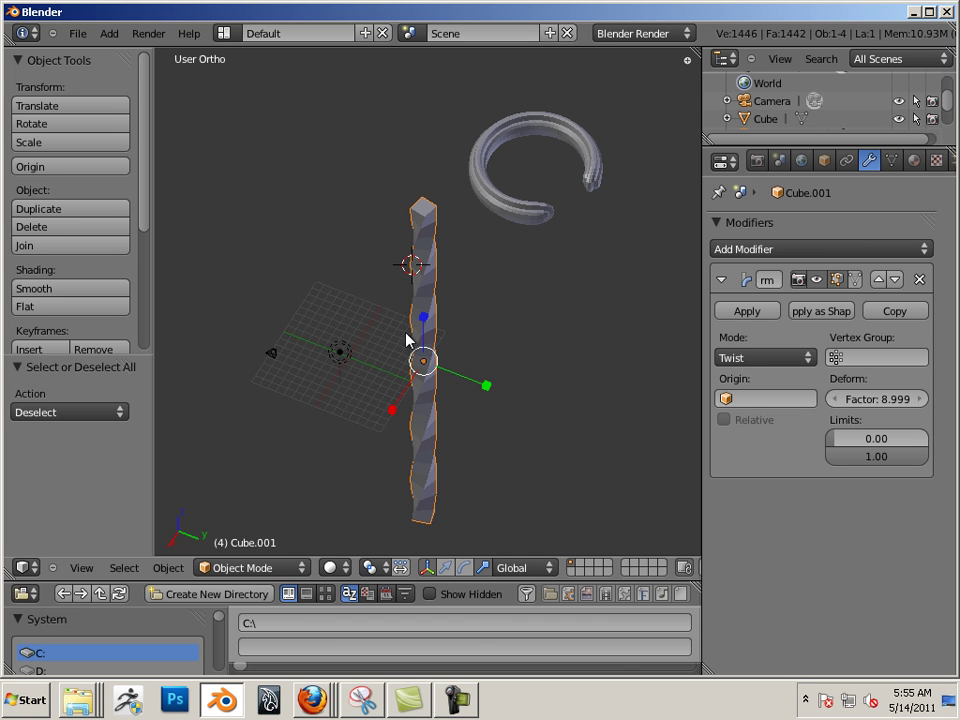
pyautogui.hotkey('shift', 'd')
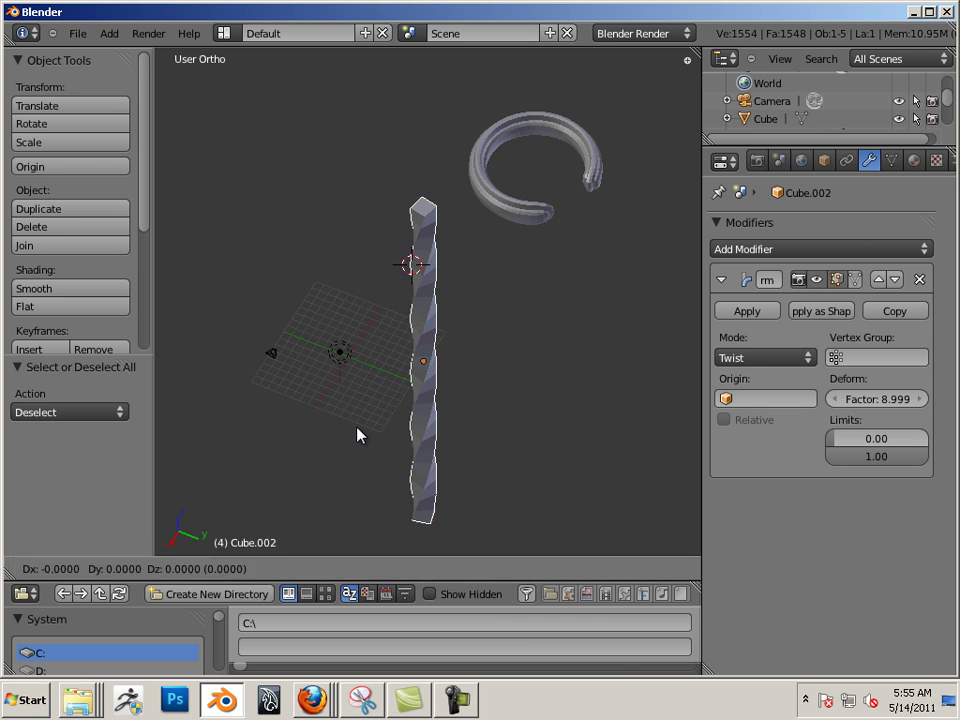
pyautogui.click(356, 435)
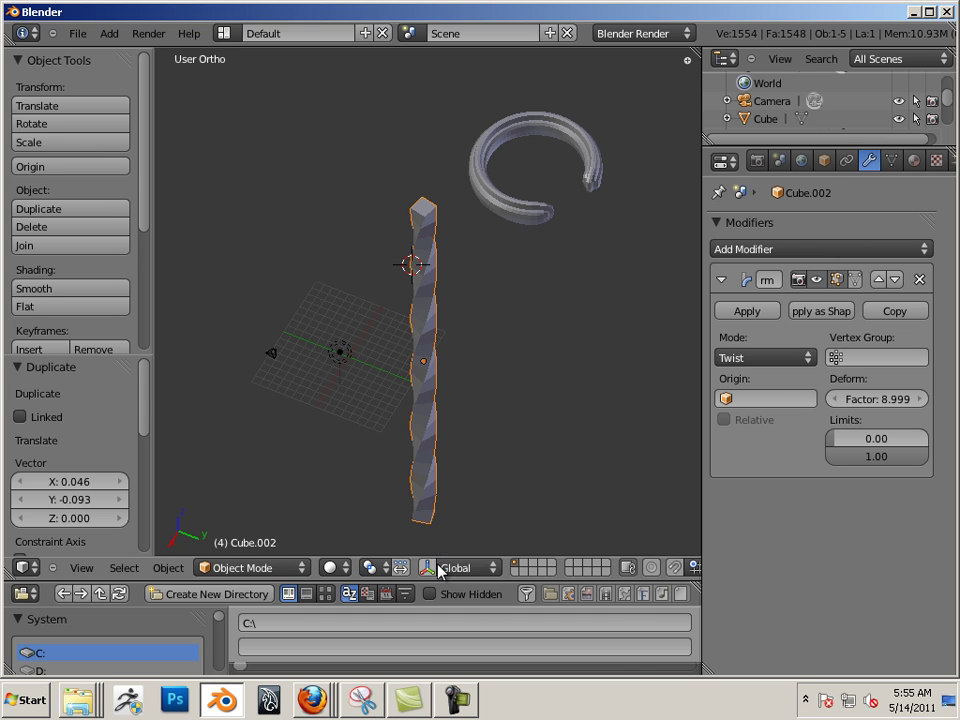
pyautogui.click(447, 568)
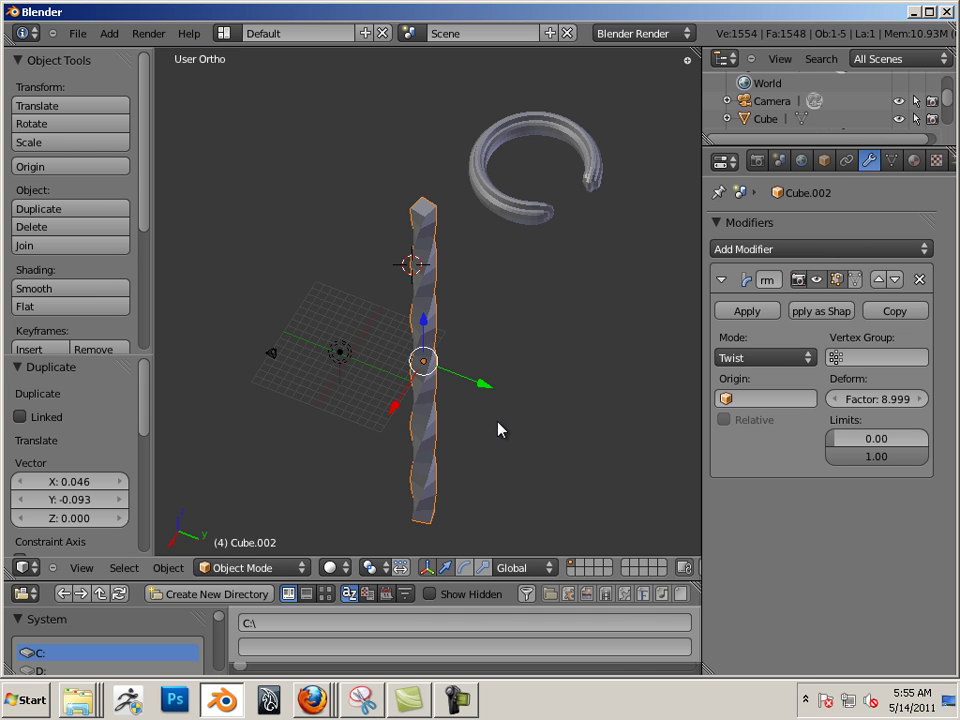
pyautogui.moveTo(490, 396); pyautogui.dragTo(507, 400)
pyautogui.hotkey('shift', 'd')
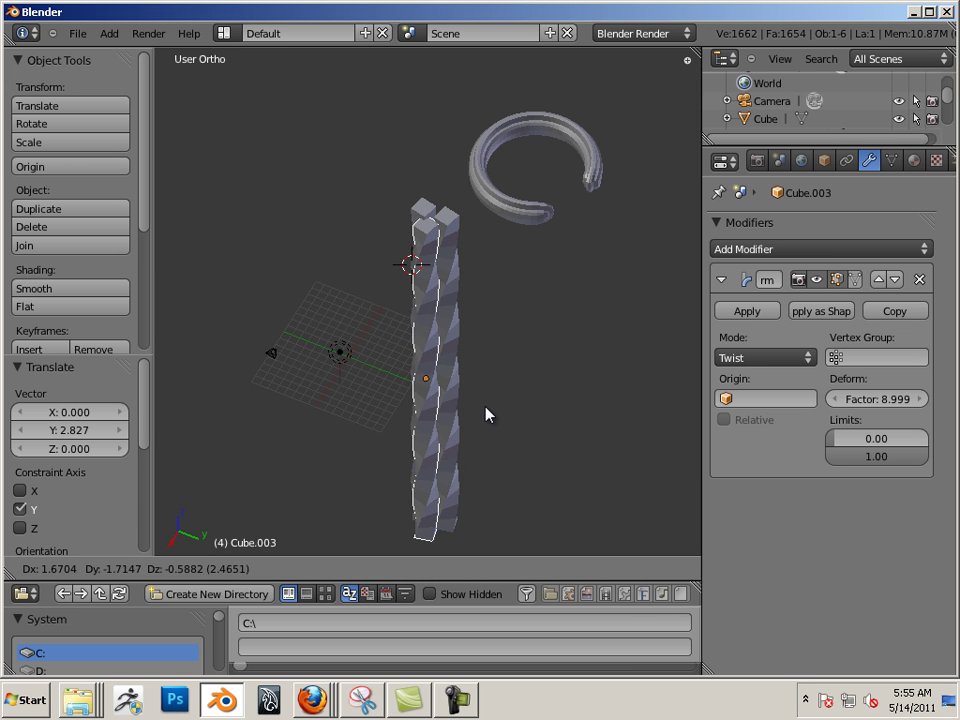
pyautogui.click(495, 420)
pyautogui.moveTo(538, 431); pyautogui.dragTo(534, 510, button='middle')
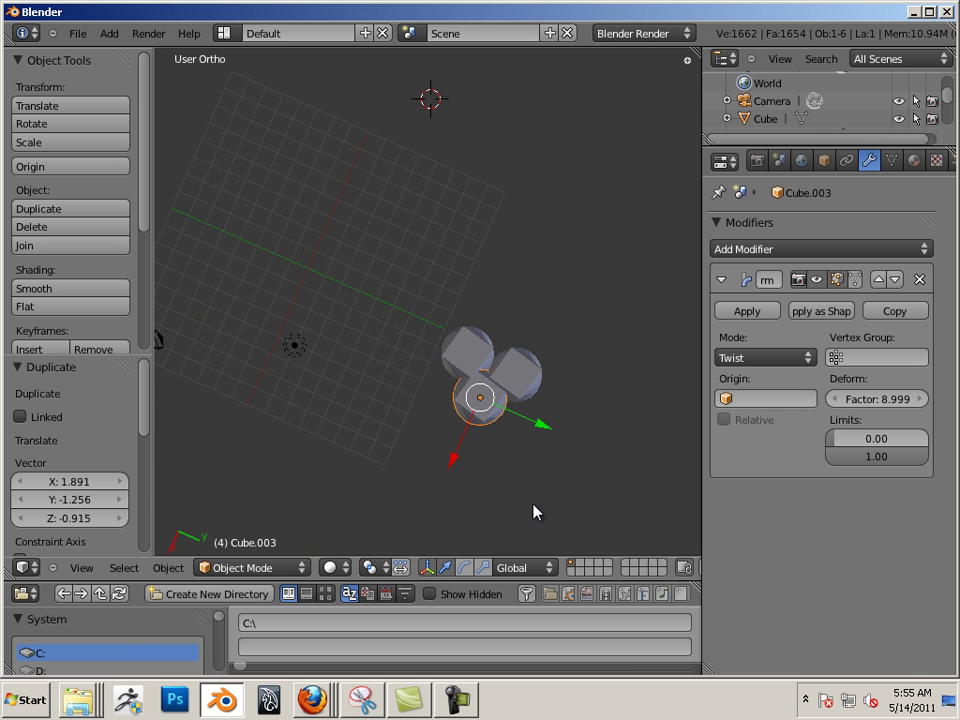
pyautogui.keyDown('shift'); pyautogui.rightClick(529, 392); pyautogui.keyUp('shift')
pyautogui.keyDown('shift'); pyautogui.rightClick(476, 358); pyautogui.keyUp('shift')
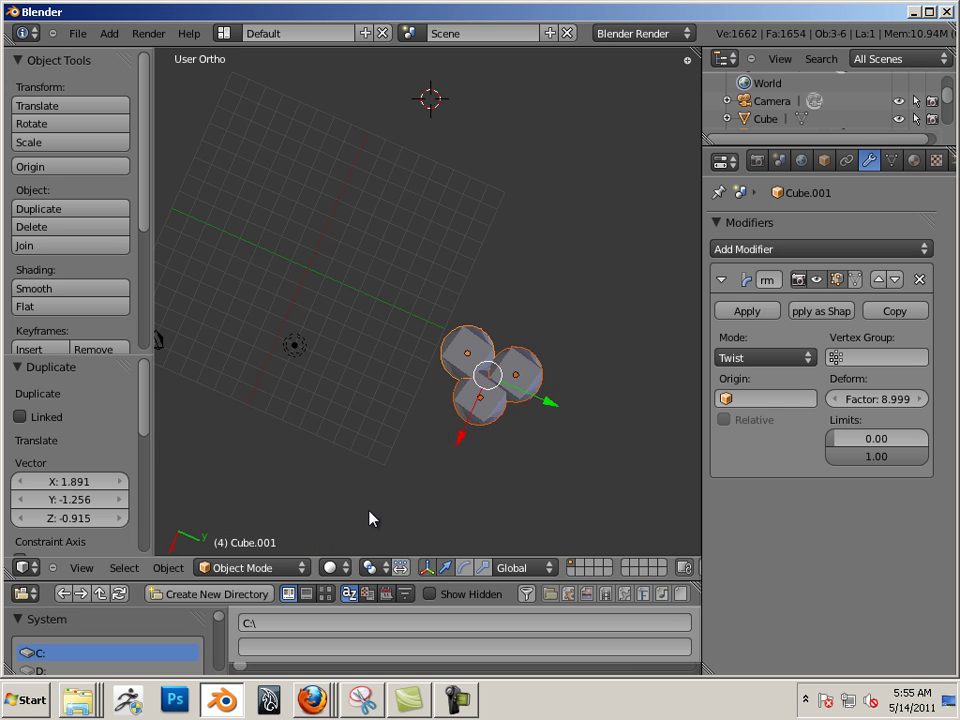
pyautogui.click(170, 568)
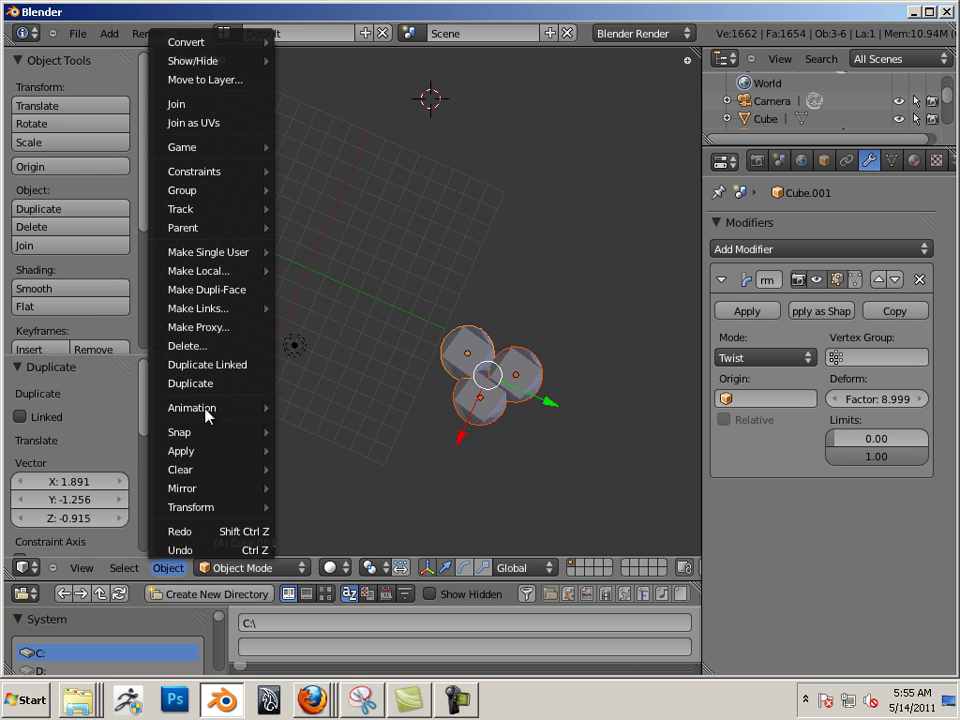
pyautogui.click(193, 104)
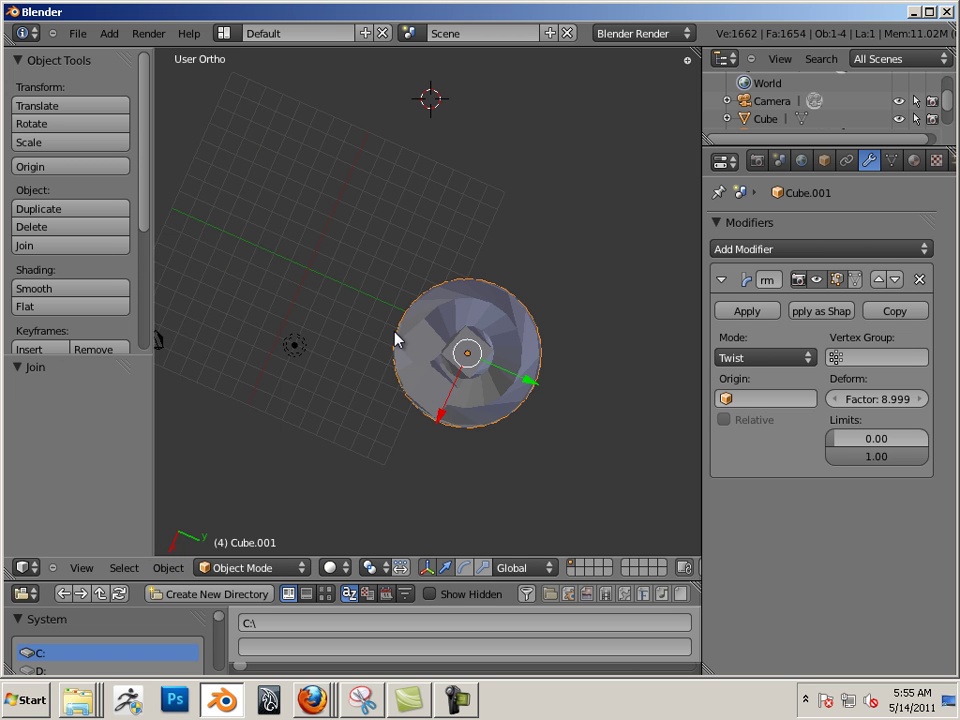
pyautogui.moveTo(395, 340); pyautogui.dragTo(492, 347, button='middle')
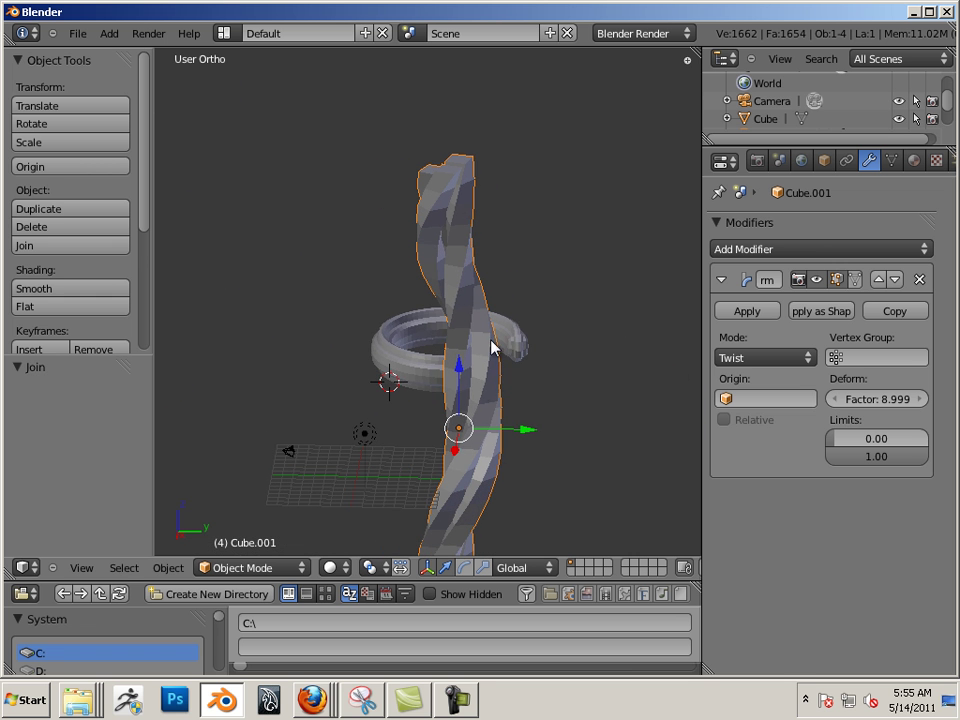
pyautogui.moveTo(456, 386)
pyautogui.mouseDown(button='middle')
pyautogui.moveTo(375, 311)
pyautogui.moveTo(460, 317)
pyautogui.moveTo(467, 435)
pyautogui.moveTo(461, 375)
pyautogui.mouseUp(button='middle')
pyautogui.scroll(4, 475, 405)
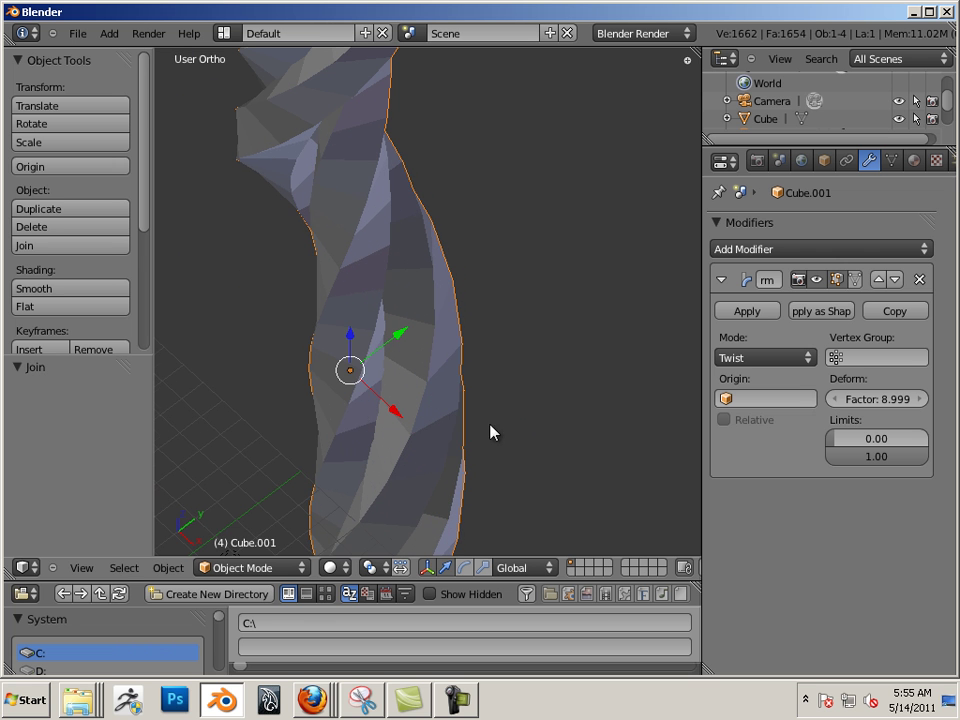
pyautogui.press('Tab')
pyautogui.rightClick(341, 410)
pyautogui.click(333, 416)
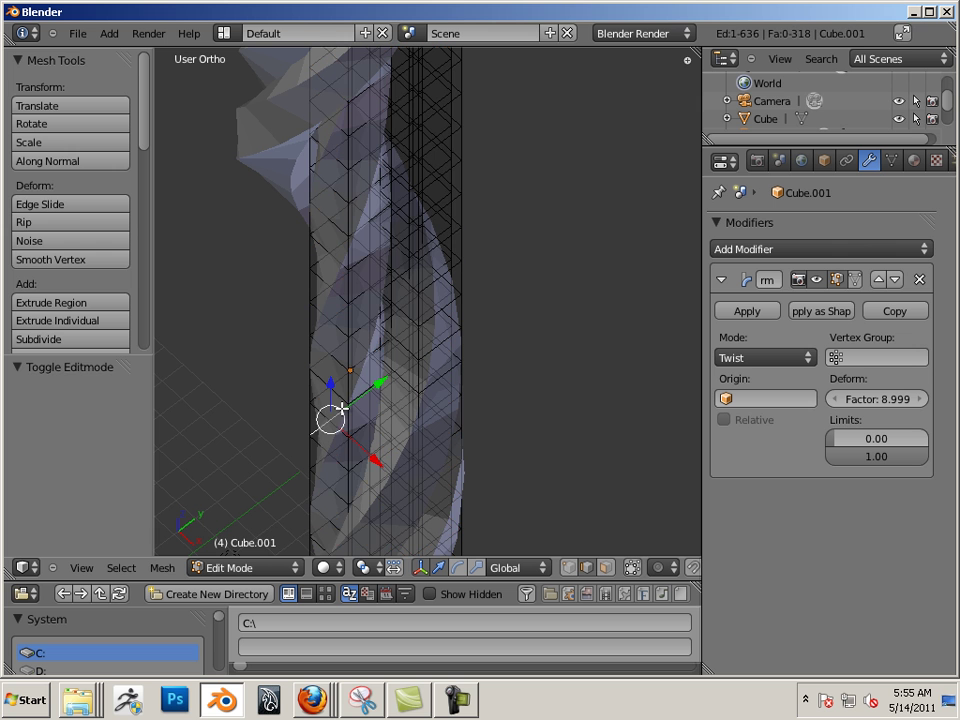
pyautogui.press('l')
pyautogui.press('Tab')
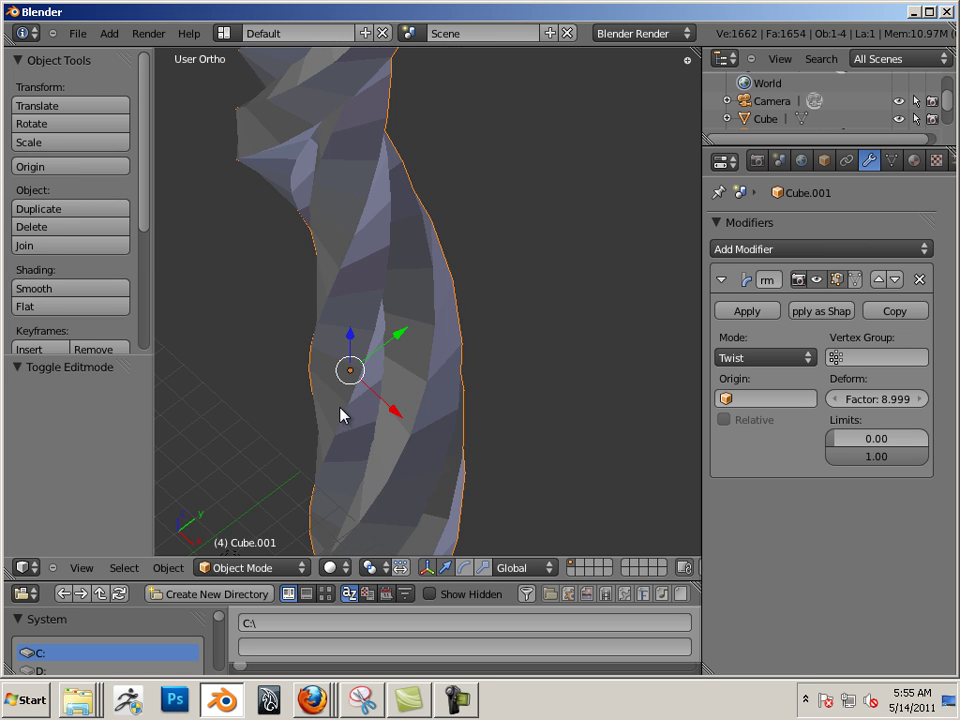
pyautogui.press('Tab')
pyautogui.scroll(-4, 379, 369)
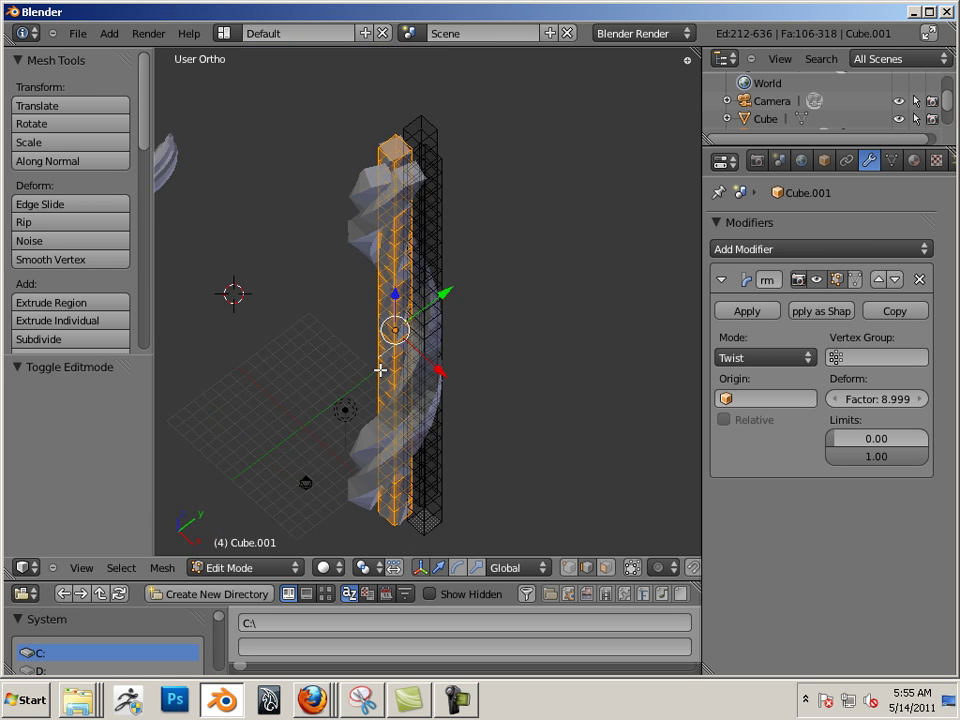
pyautogui.moveTo(379, 369); pyautogui.dragTo(388, 459, button='middle')
pyautogui.scroll(5, 437, 381)
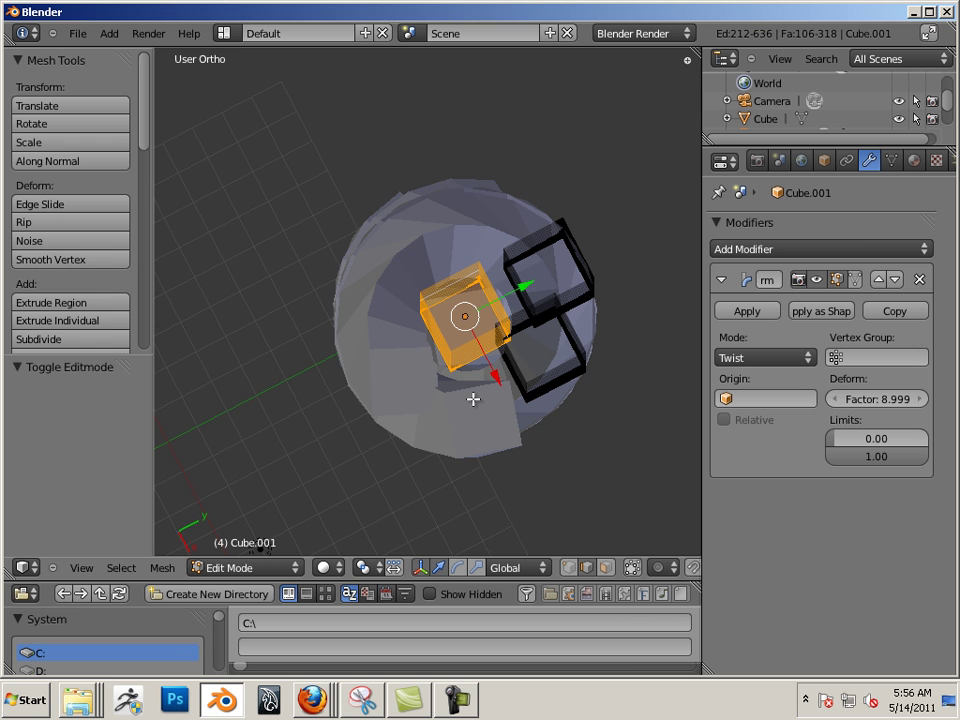
pyautogui.press('Tab')
pyautogui.moveTo(528, 461); pyautogui.dragTo(385, 360, button='middle')
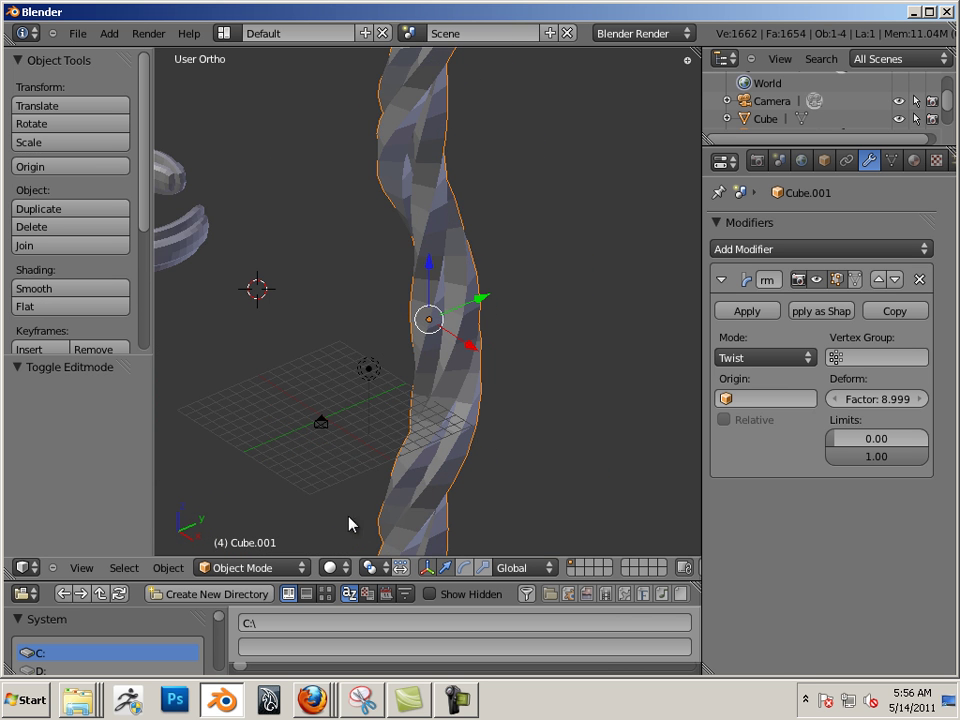
# Set the bar's origin to its geometry and move it 16.975 along Y against the ring.
pyautogui.click(168, 568)
pyautogui.moveTo(186, 512)
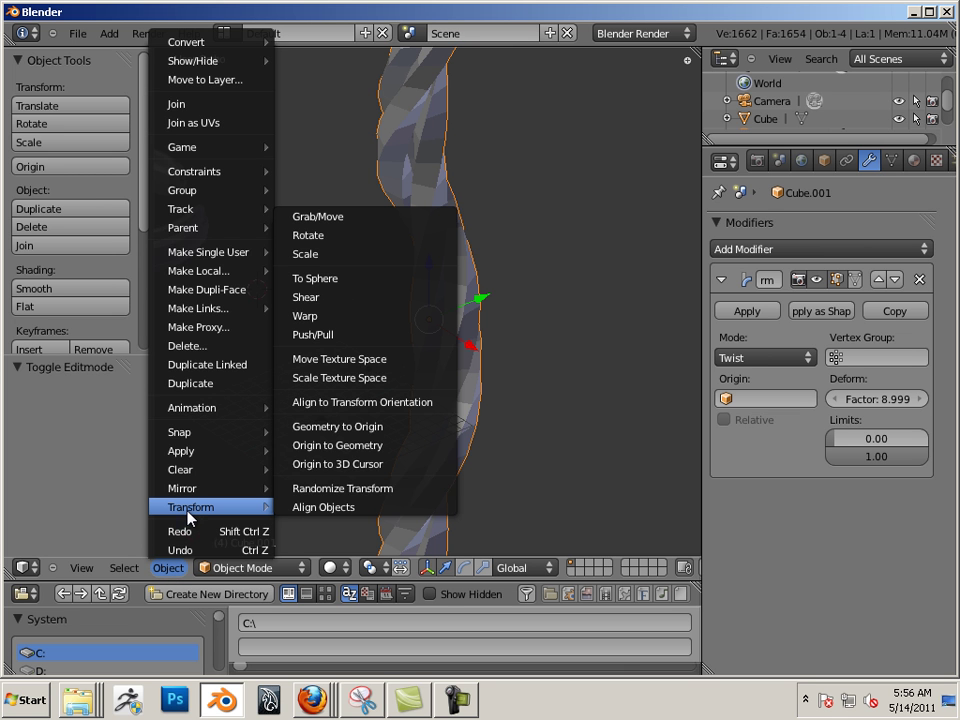
pyautogui.click(351, 452)
pyautogui.moveTo(513, 430); pyautogui.dragTo(354, 474, button='middle')
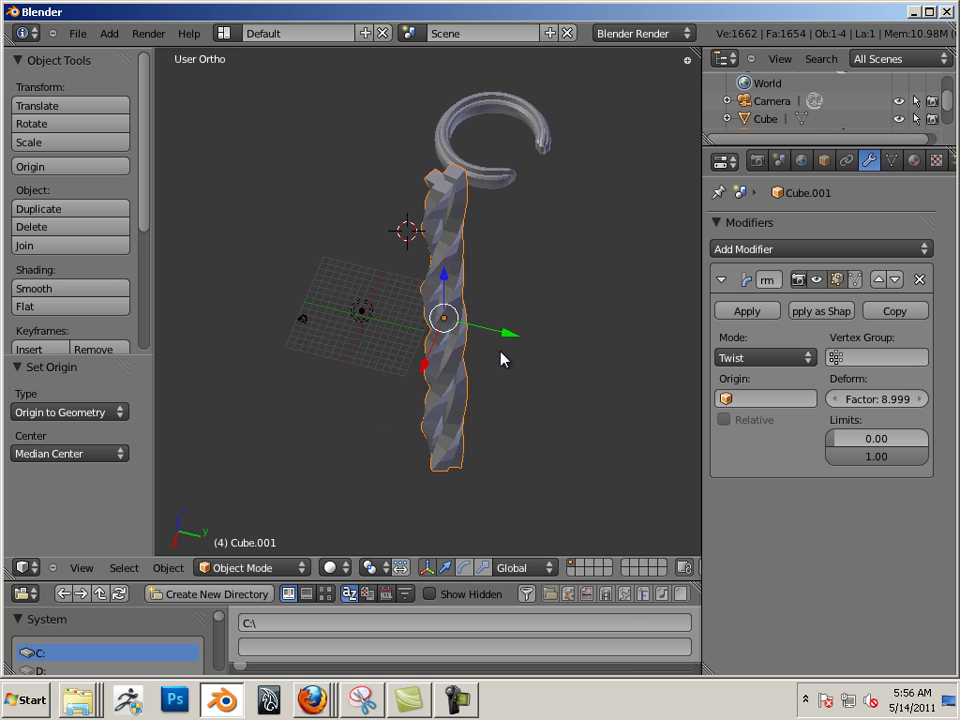
pyautogui.press('g')
pyautogui.press('y')
pyautogui.click(467, 349)
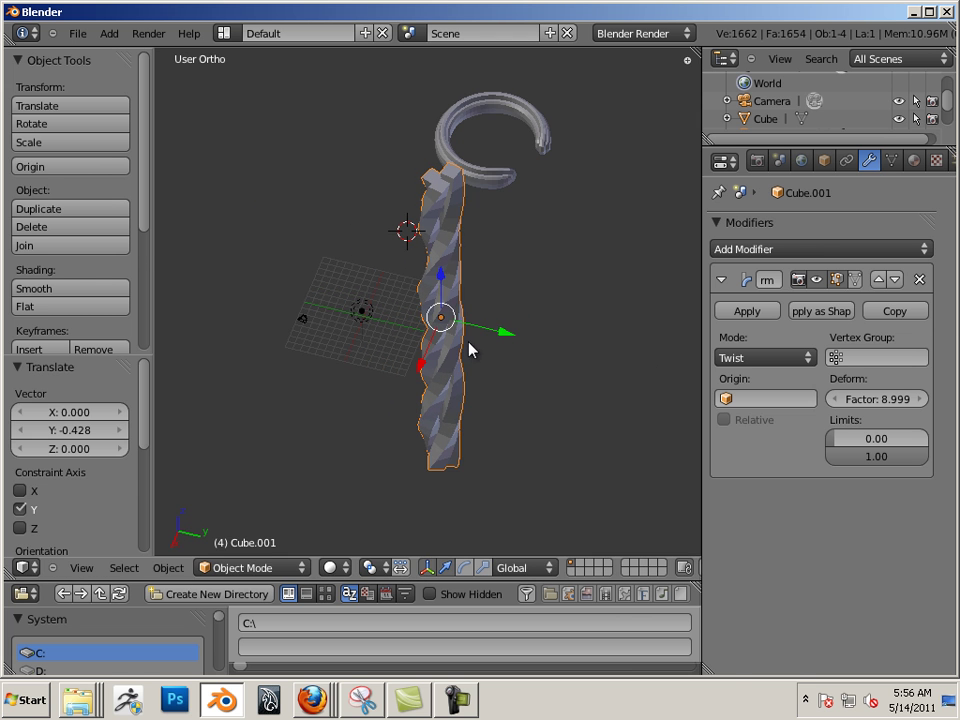
# Slide the lamp and the camera to the left along Y.
pyautogui.rightClick(360, 313)
pyautogui.moveTo(410, 325); pyautogui.dragTo(266, 313)
pyautogui.rightClick(298, 320)
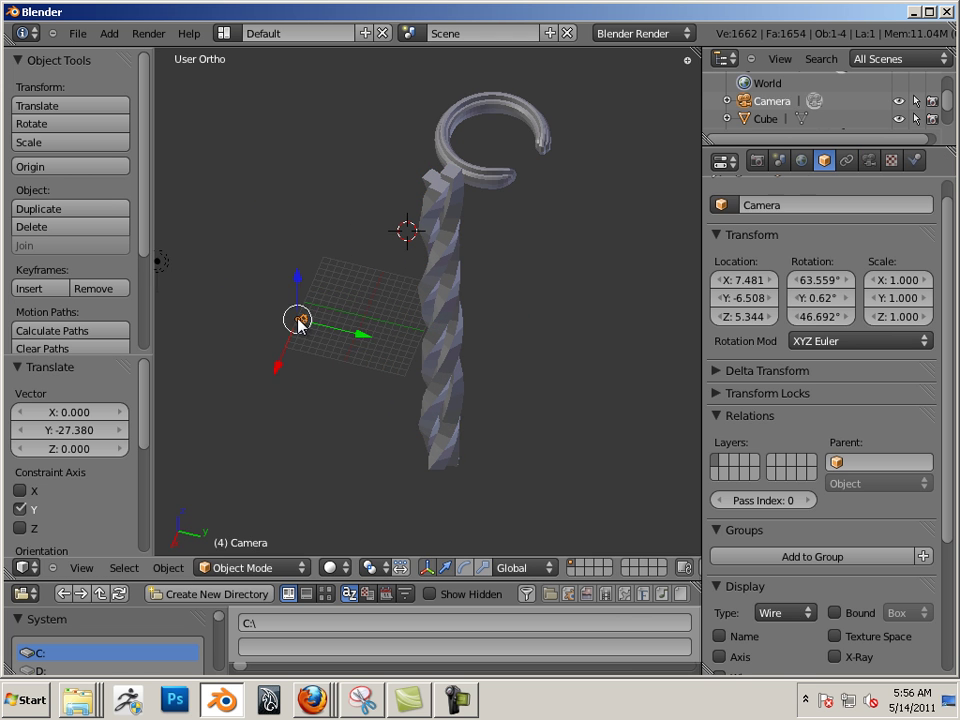
pyautogui.moveTo(358, 336); pyautogui.dragTo(343, 336)
# Place the 3D cursor just right of the bar's centre using Right and Top ortho views.
pyautogui.rightClick(452, 362)
pyautogui.moveTo(452, 362); pyautogui.dragTo(344, 364, button='middle')
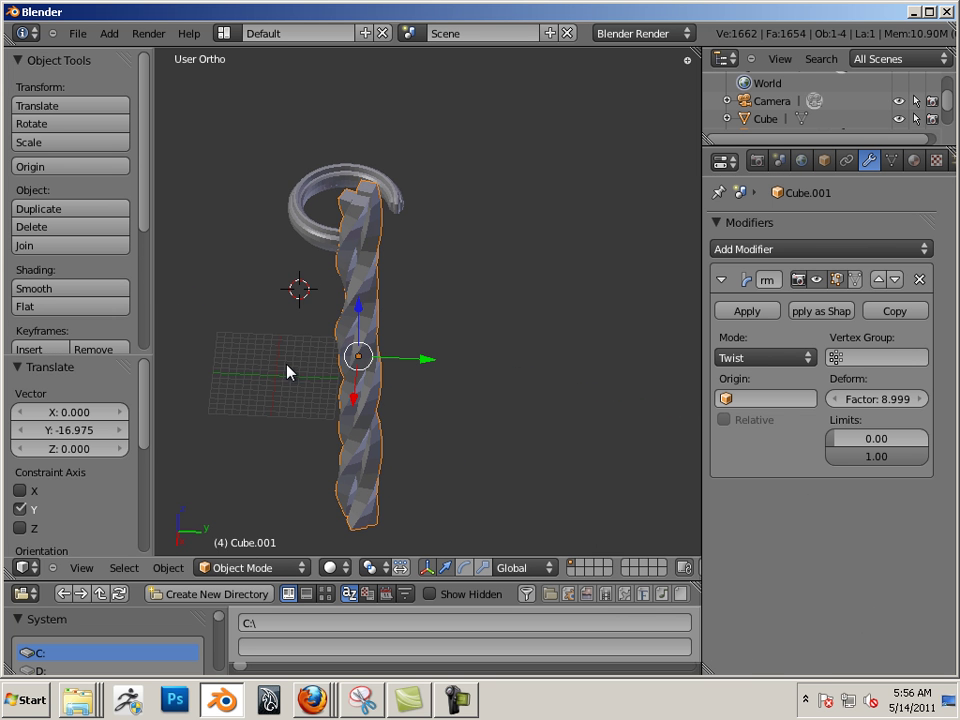
pyautogui.moveTo(261, 402); pyautogui.dragTo(314, 472, button='middle')
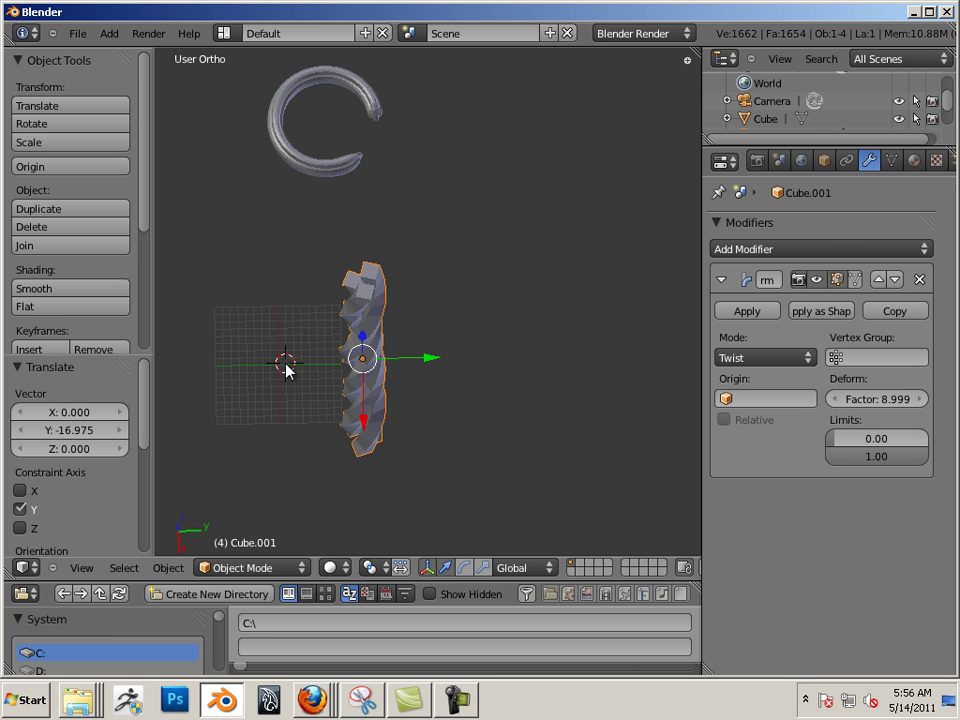
pyautogui.moveTo(286, 373); pyautogui.dragTo(283, 310, button='middle')
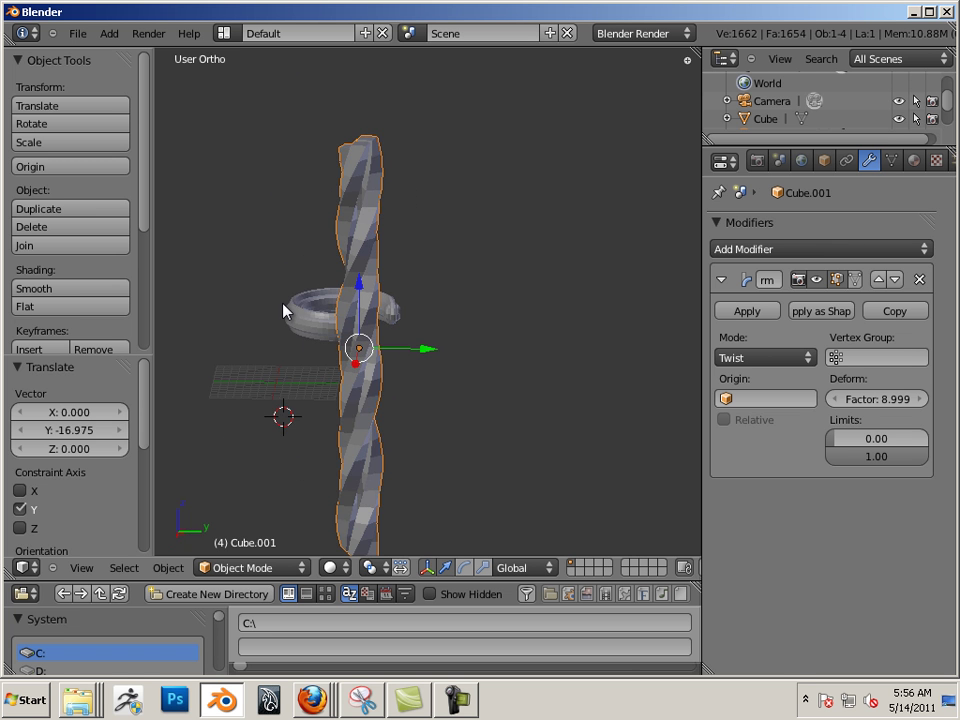
pyautogui.press('KP_3')
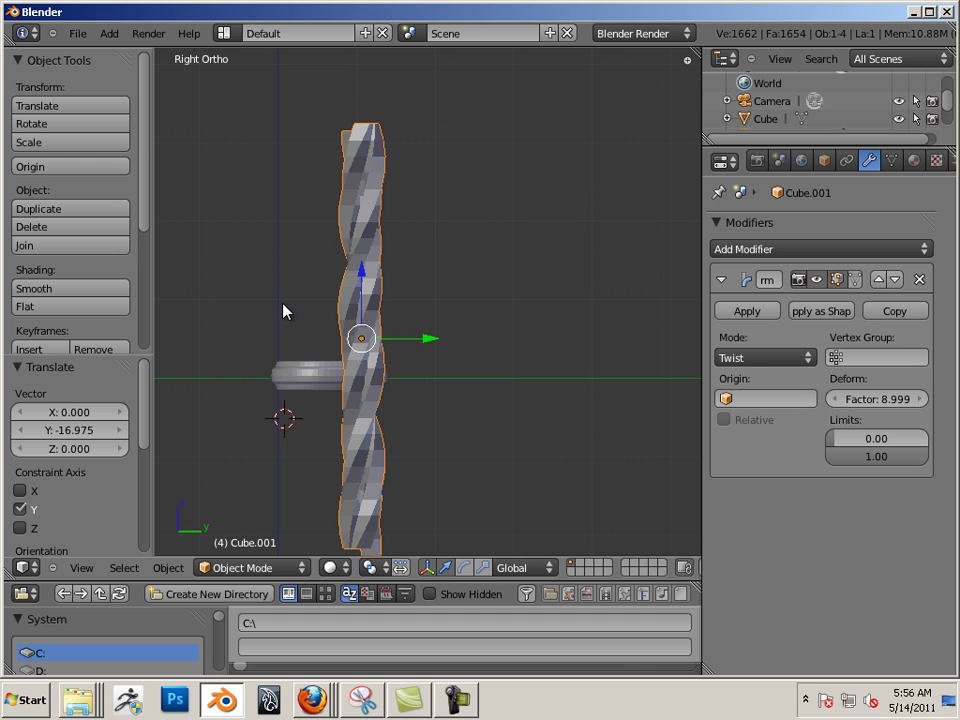
pyautogui.click(417, 330)
pyautogui.click(419, 339)
pyautogui.press('KP_7')
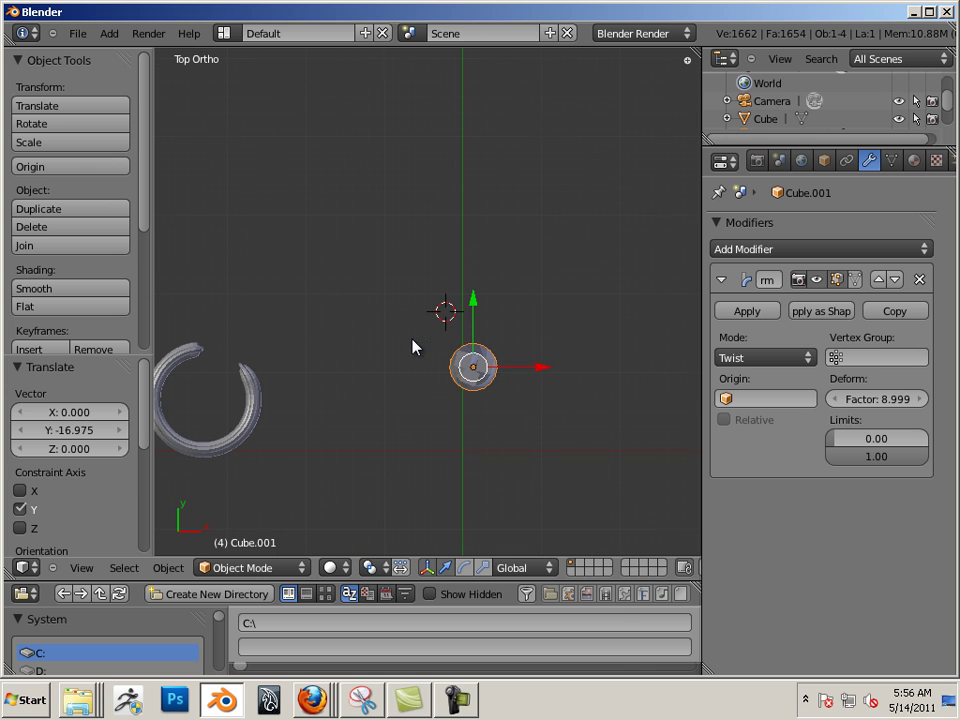
pyautogui.click(466, 310)
pyautogui.moveTo(464, 385); pyautogui.dragTo(450, 339, button='middle')
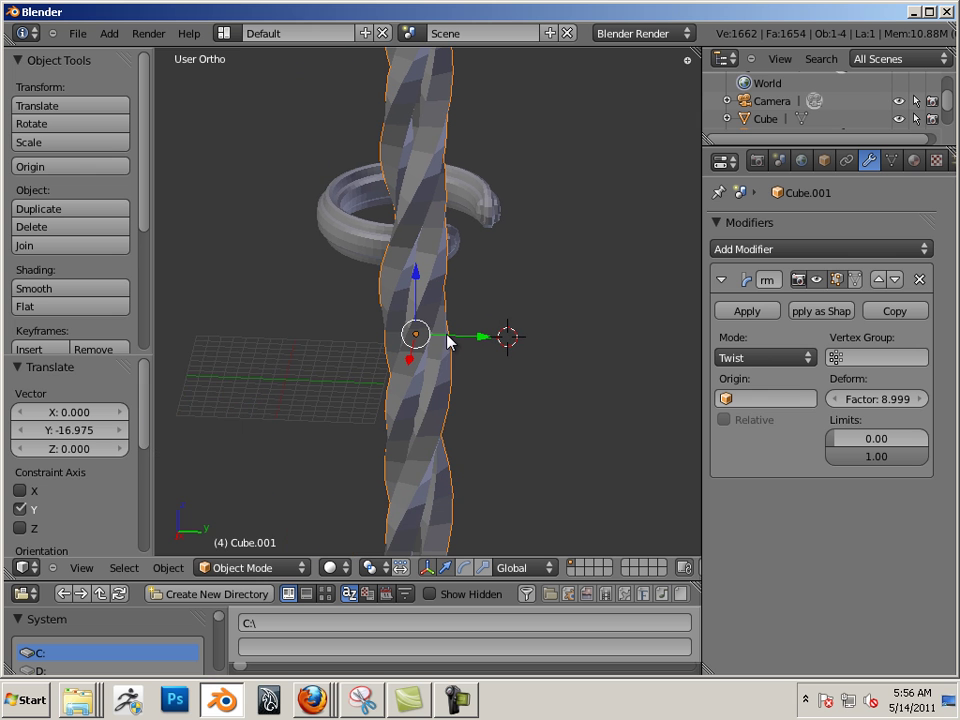
pyautogui.click(168, 568)
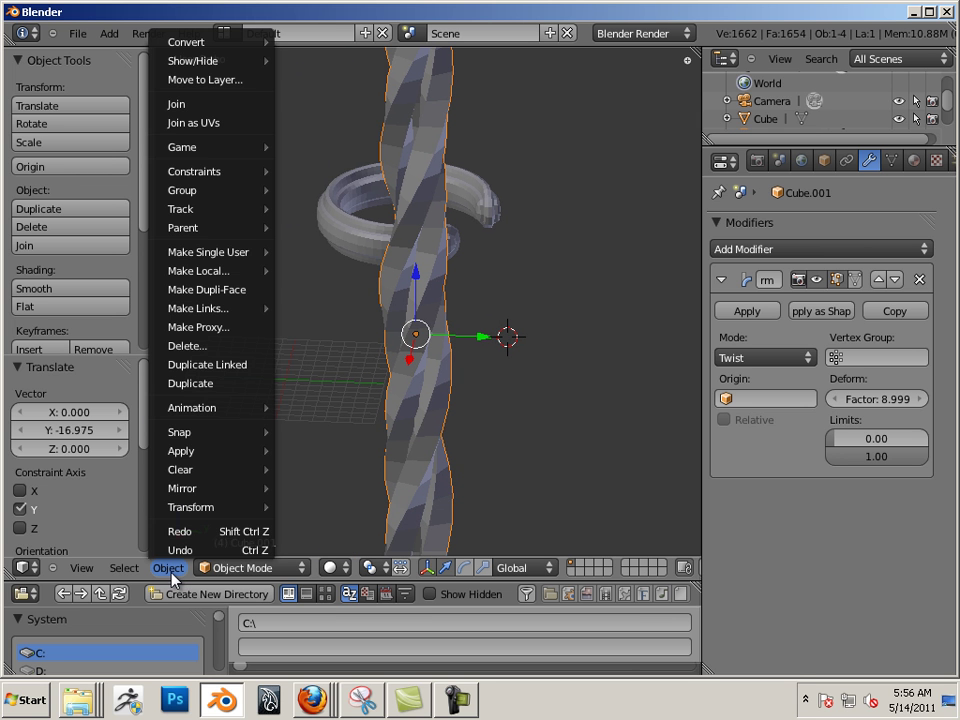
pyautogui.moveTo(206, 512)
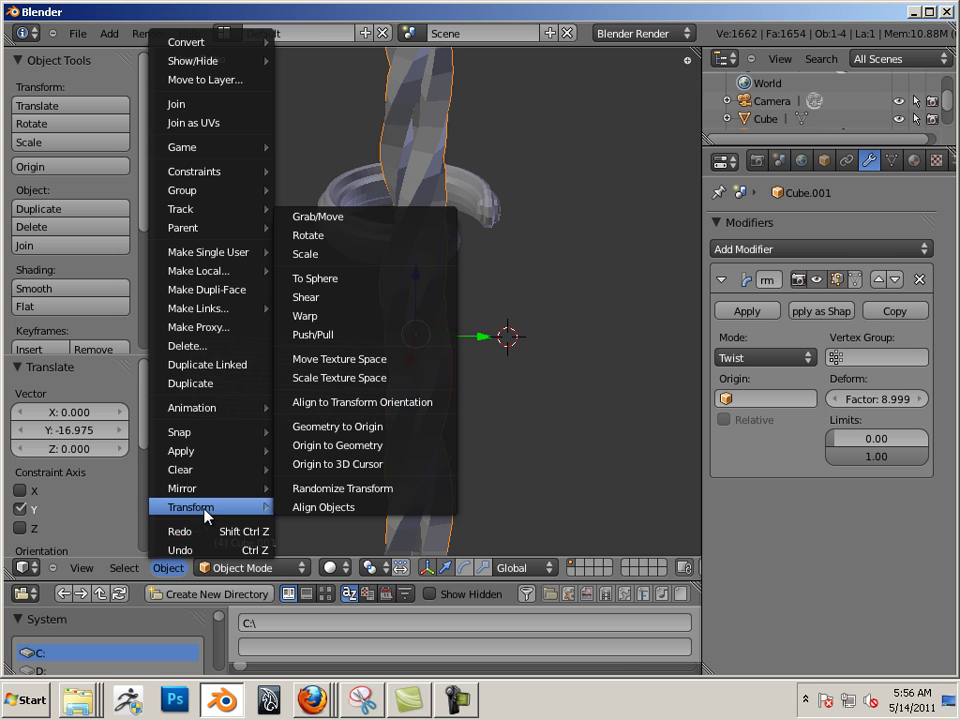
pyautogui.click(331, 472)
pyautogui.scroll(-4, 391, 351)
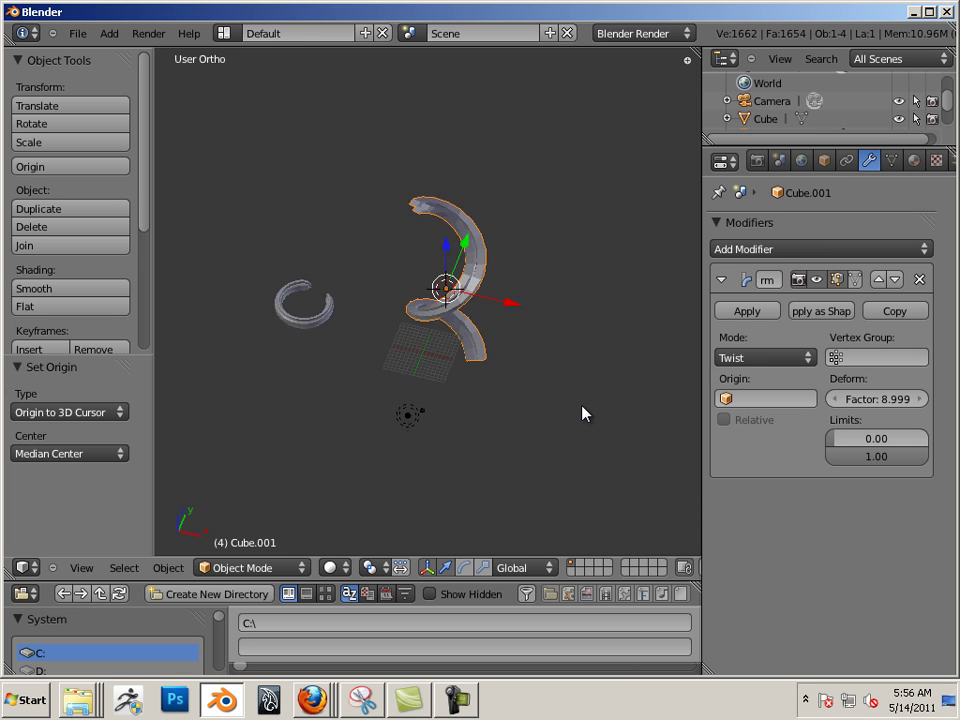
pyautogui.moveTo(585, 413); pyautogui.dragTo(229, 349, button='middle')
pyautogui.scroll(5, 456, 431)
pyautogui.moveTo(456, 431); pyautogui.dragTo(316, 368, button='middle')
pyautogui.scroll(-3, 316, 368)
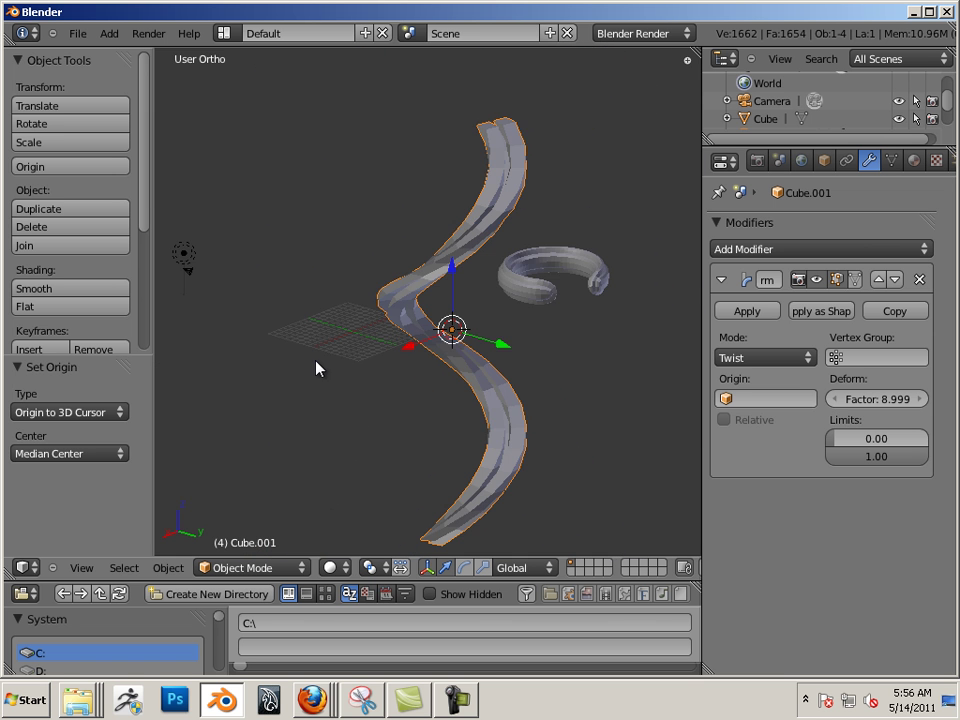
pyautogui.click(166, 567)
pyautogui.moveTo(204, 513)
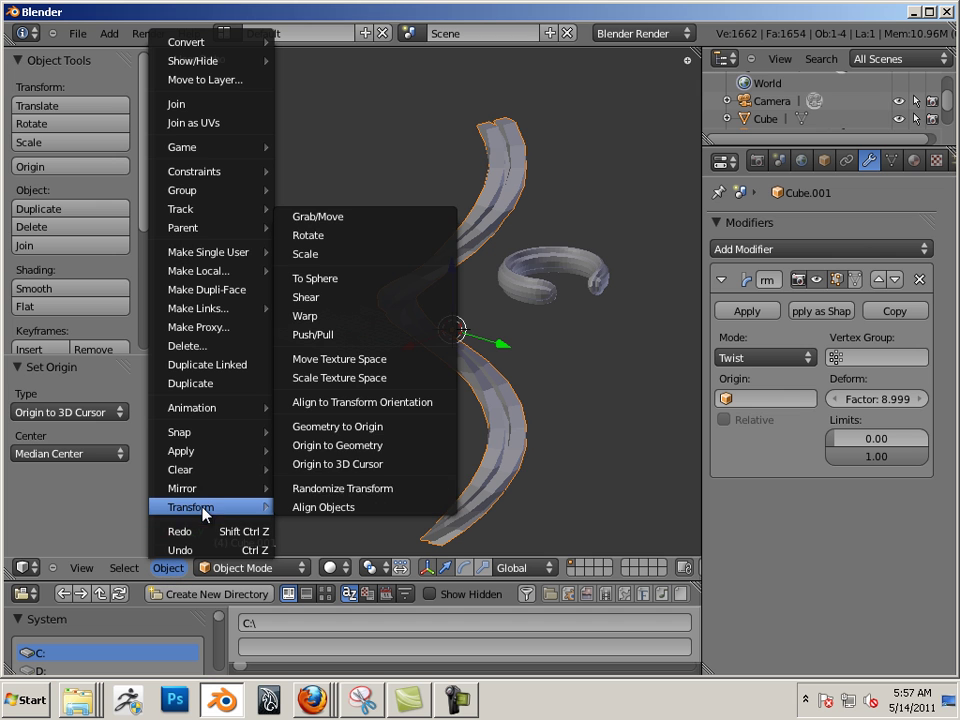
pyautogui.click(340, 450)
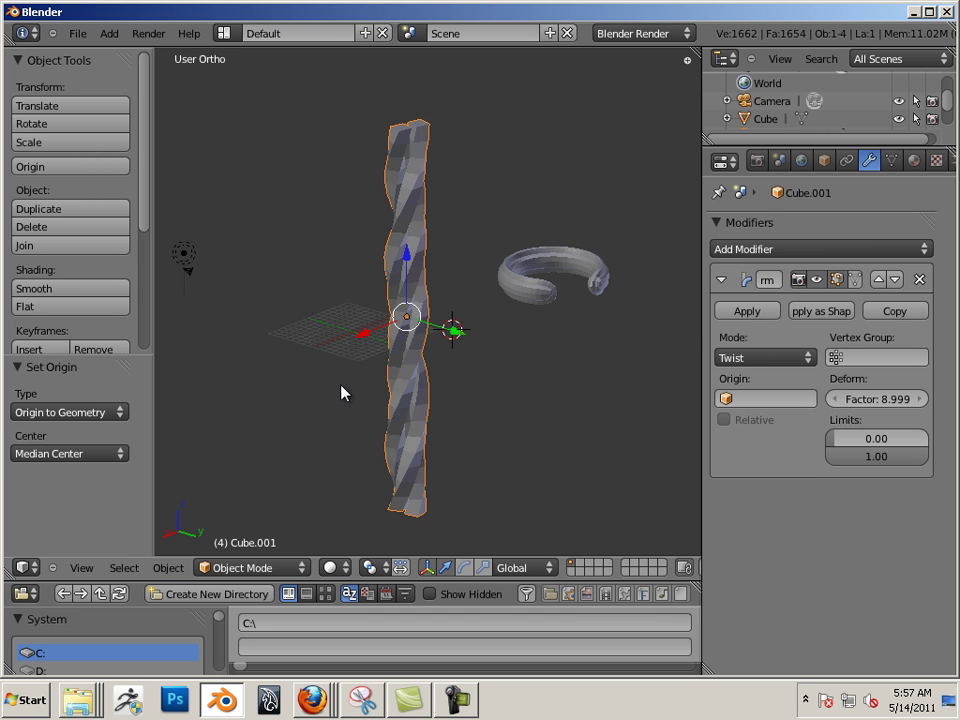
# Slide the twisted bar along Y and reselect it.
pyautogui.moveTo(343, 392); pyautogui.dragTo(342, 481, button='middle')
pyautogui.scroll(2, 342, 481)
pyautogui.moveTo(405, 452); pyautogui.dragTo(260, 453)
pyautogui.press('a')
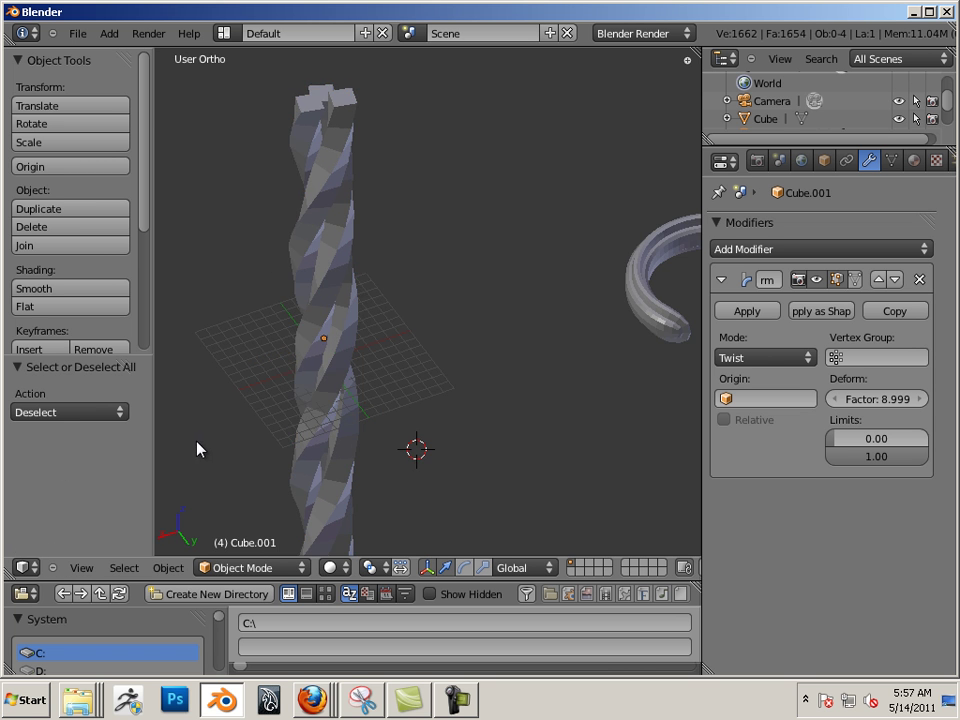
pyautogui.moveTo(197, 448); pyautogui.dragTo(400, 440, button='middle')
pyautogui.rightClick(400, 438)
pyautogui.moveTo(456, 452); pyautogui.dragTo(257, 394, button='middle')
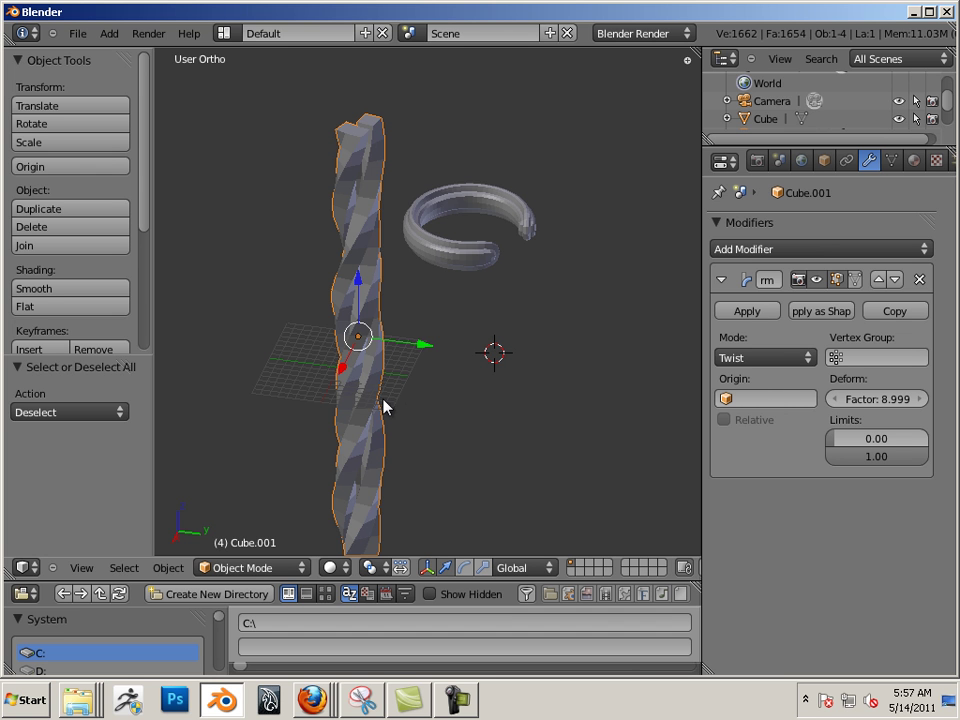
pyautogui.moveTo(386, 406); pyautogui.dragTo(339, 383, button='middle')
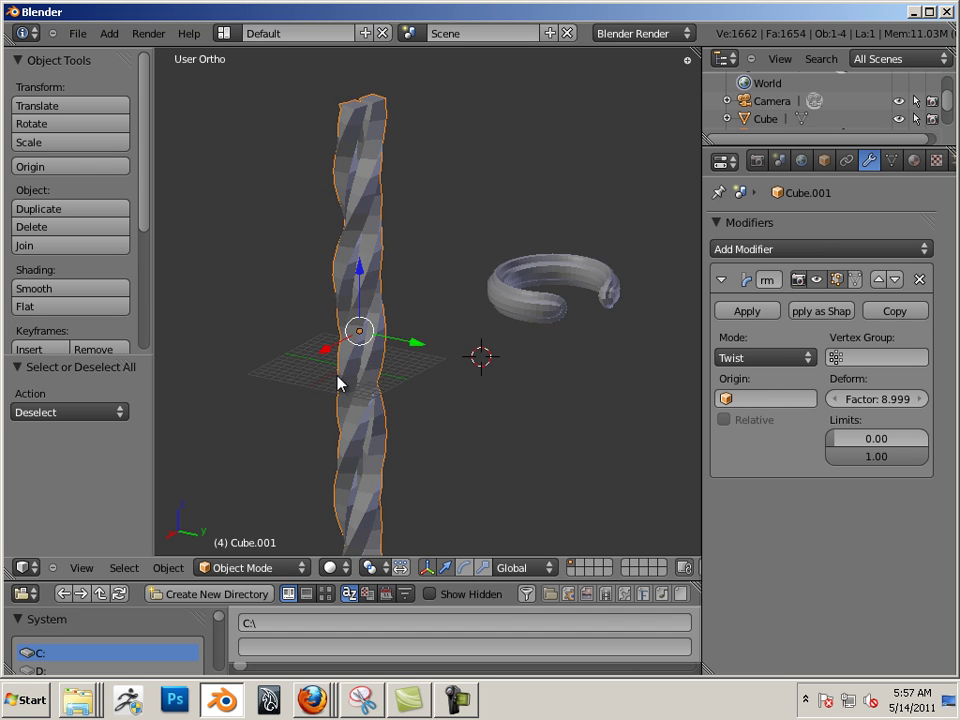
# Try the deform modifier in Stretch mode at about -8.389, then revert to Twist at 8.999.
pyautogui.click(736, 362)
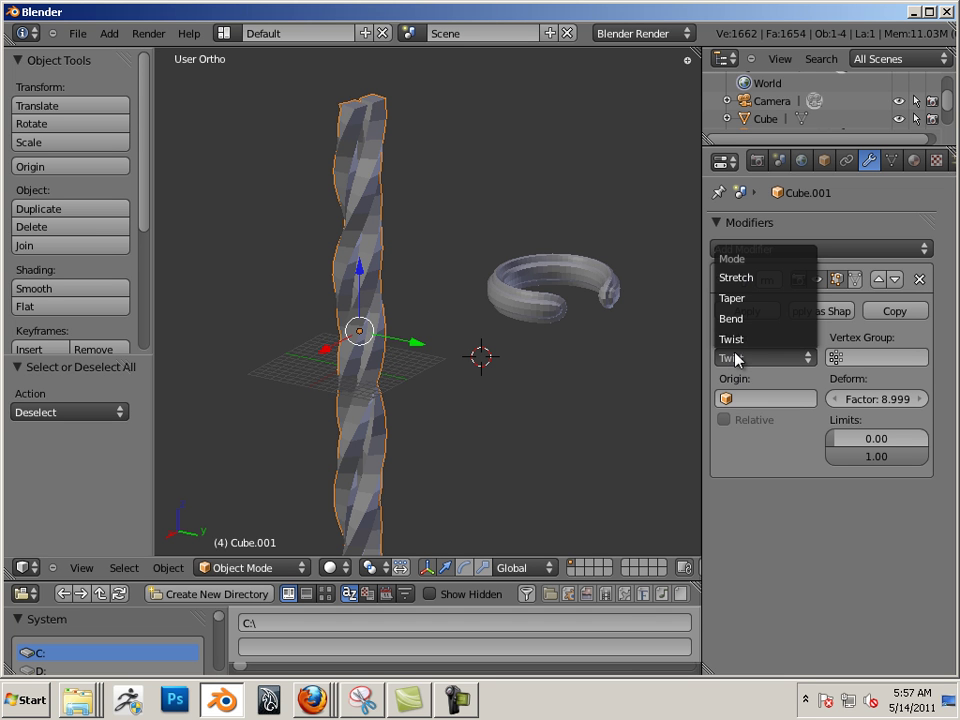
pyautogui.click(748, 278)
pyautogui.scroll(-5, 433, 366)
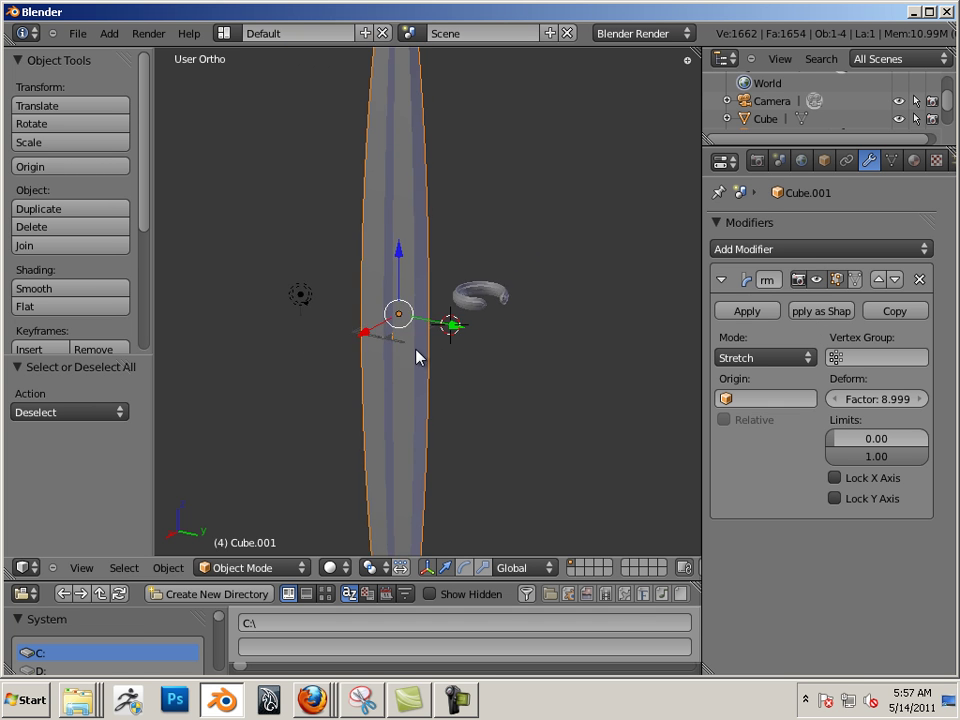
pyautogui.scroll(3, 440, 357)
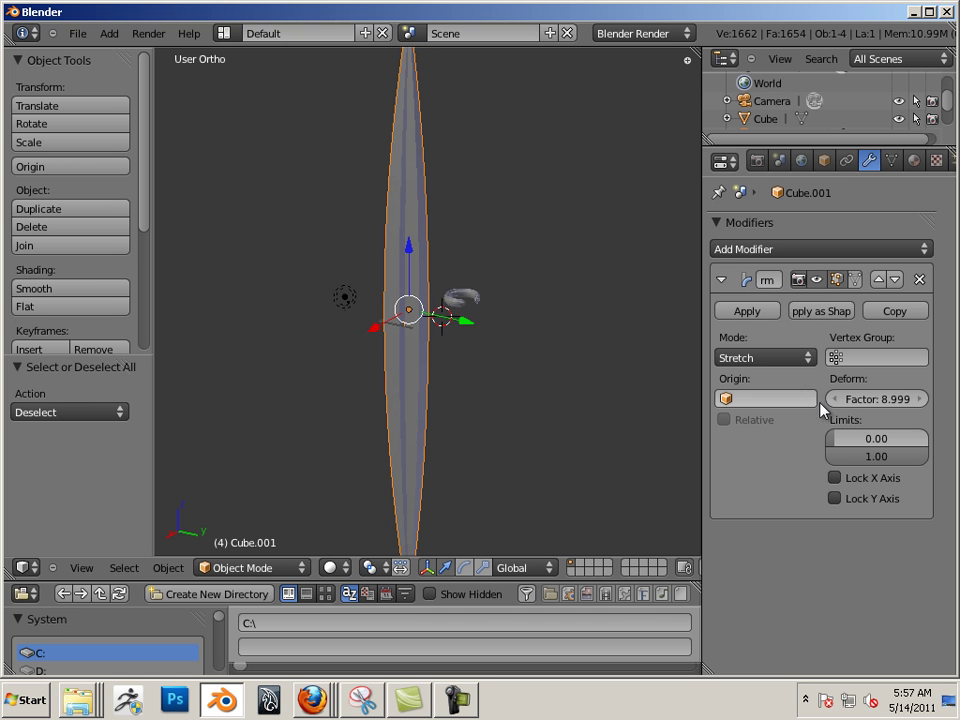
pyautogui.moveTo(862, 404); pyautogui.dragTo(240, 339)
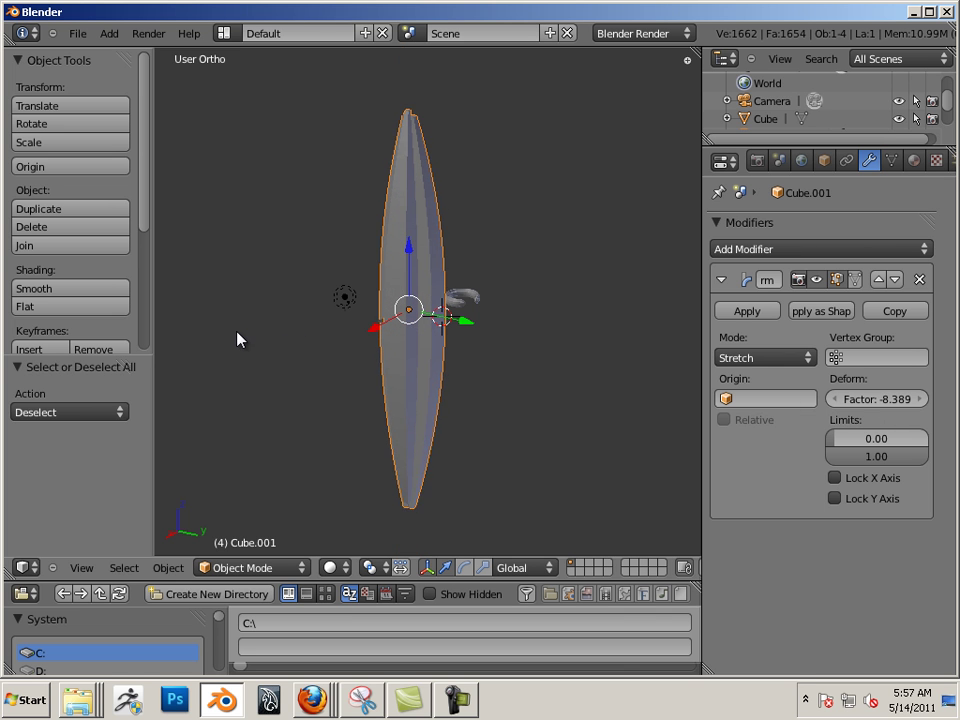
pyautogui.hotkey('ctrl', 'z')
pyautogui.hotkey('ctrl', 'z')
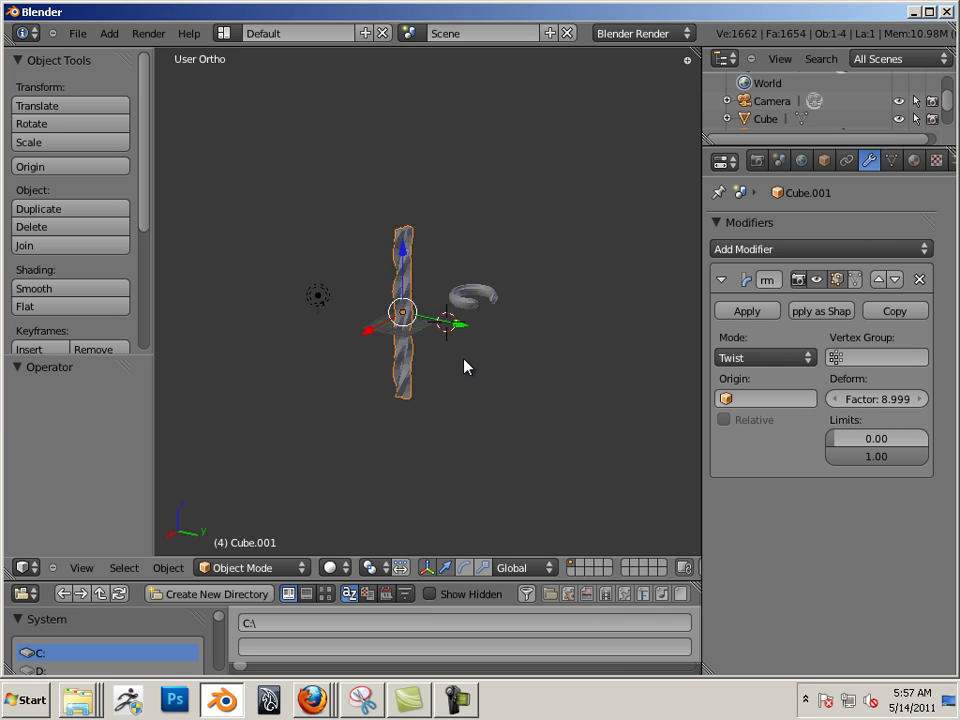
pyautogui.scroll(3, 557, 399)
pyautogui.scroll(-5, 349, 354)
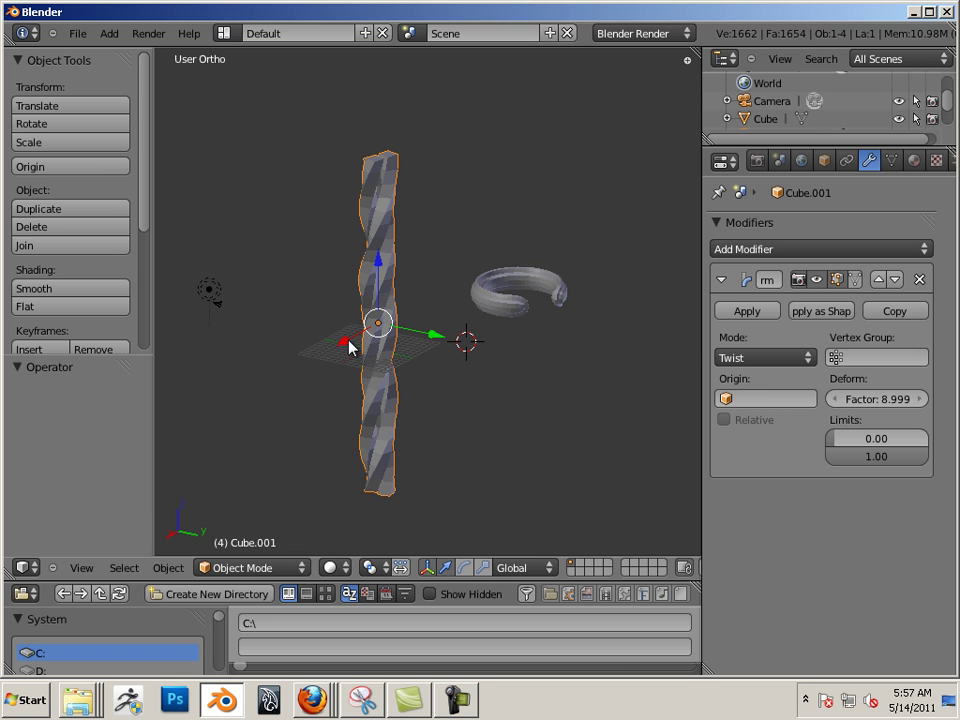
# Add a second Simple Deform modifier, undoing an accidental mode change on the first.
pyautogui.click(786, 250)
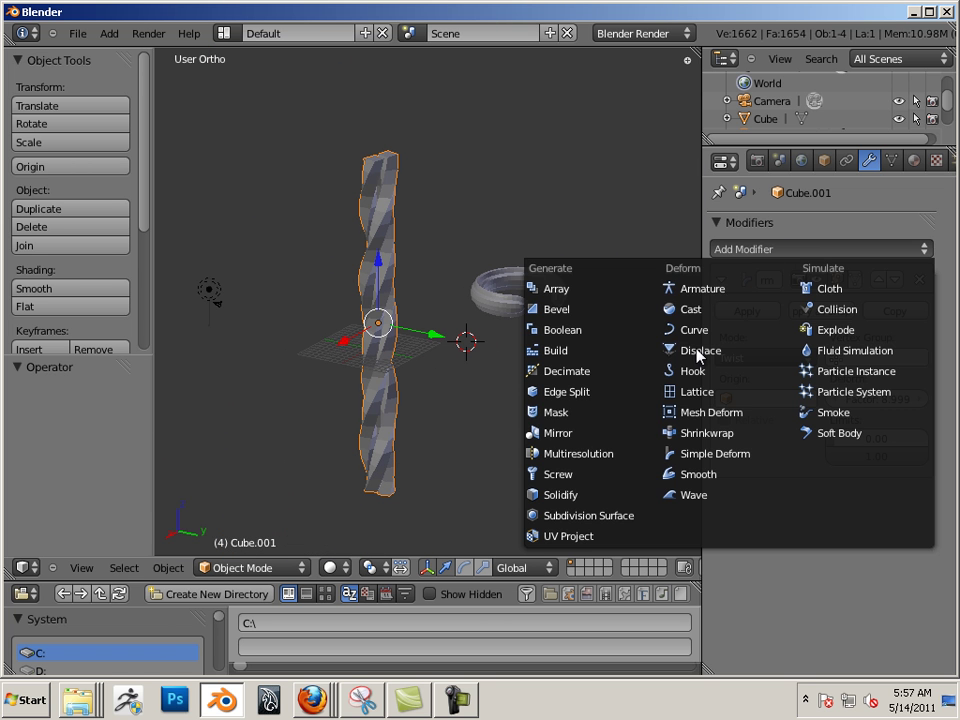
pyautogui.click(693, 456)
pyautogui.keyDown('shift'); pyautogui.moveTo(617, 455); pyautogui.dragTo(640, 381, button='middle'); pyautogui.keyUp('shift')
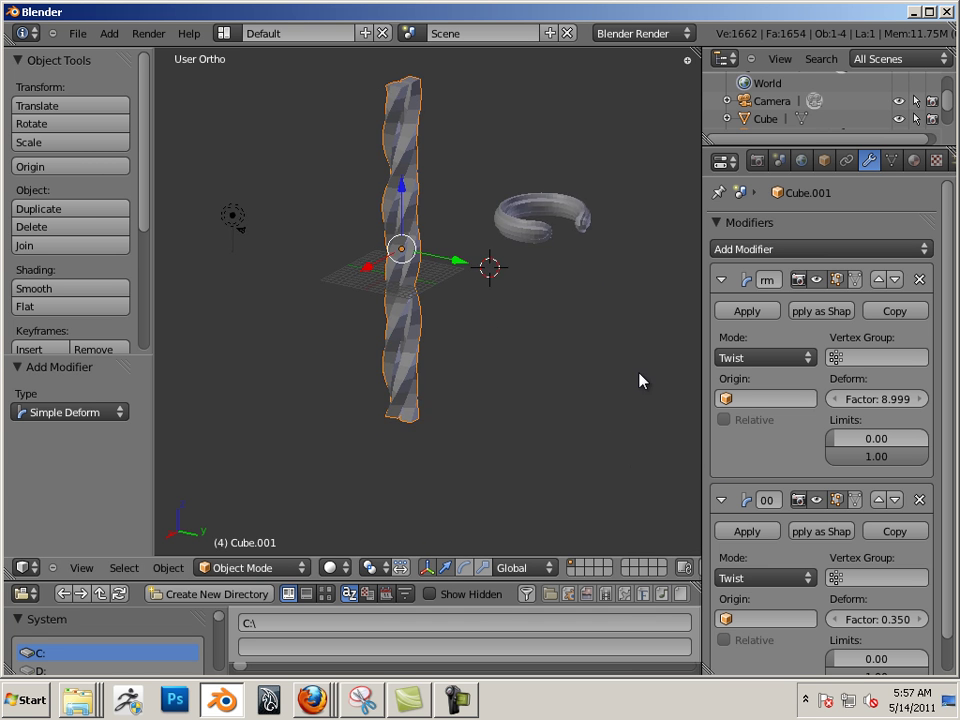
pyautogui.scroll(-3, 630, 381)
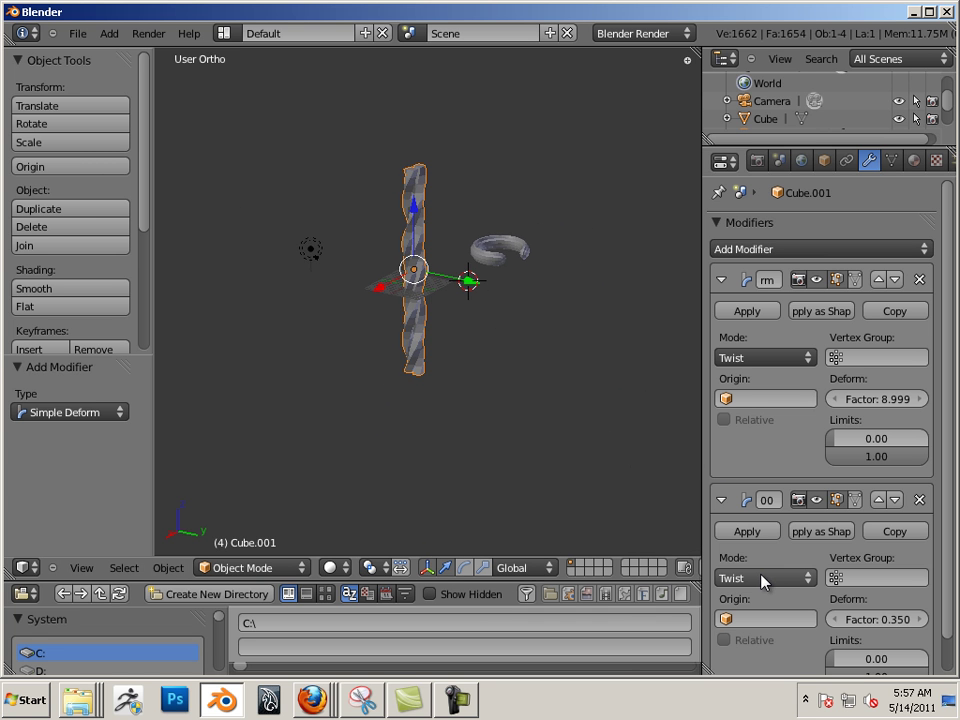
pyautogui.click(783, 368)
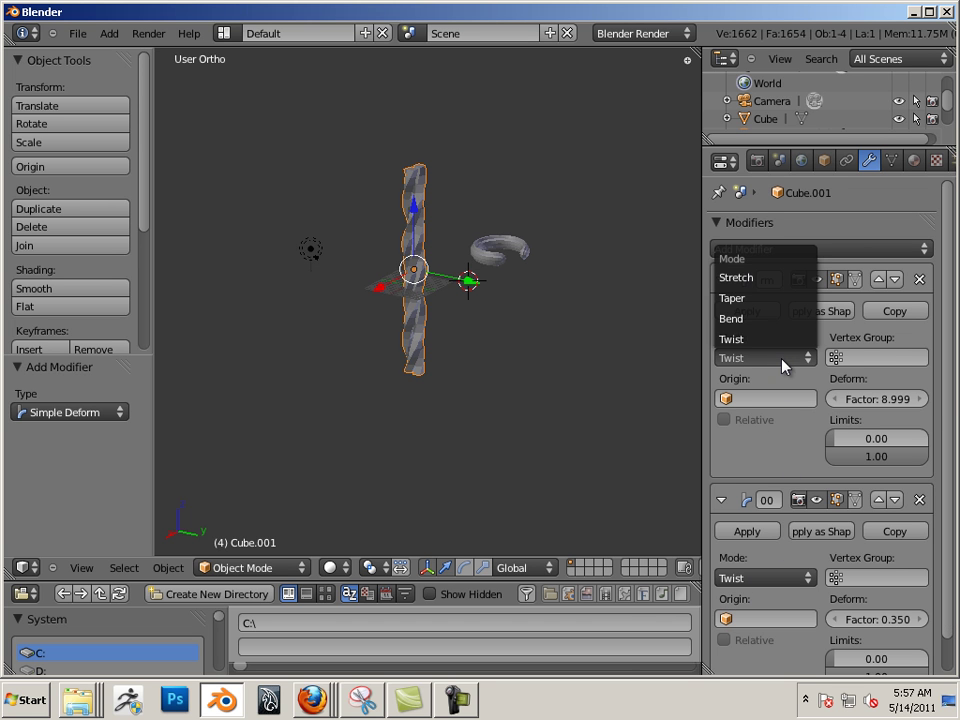
pyautogui.click(764, 287)
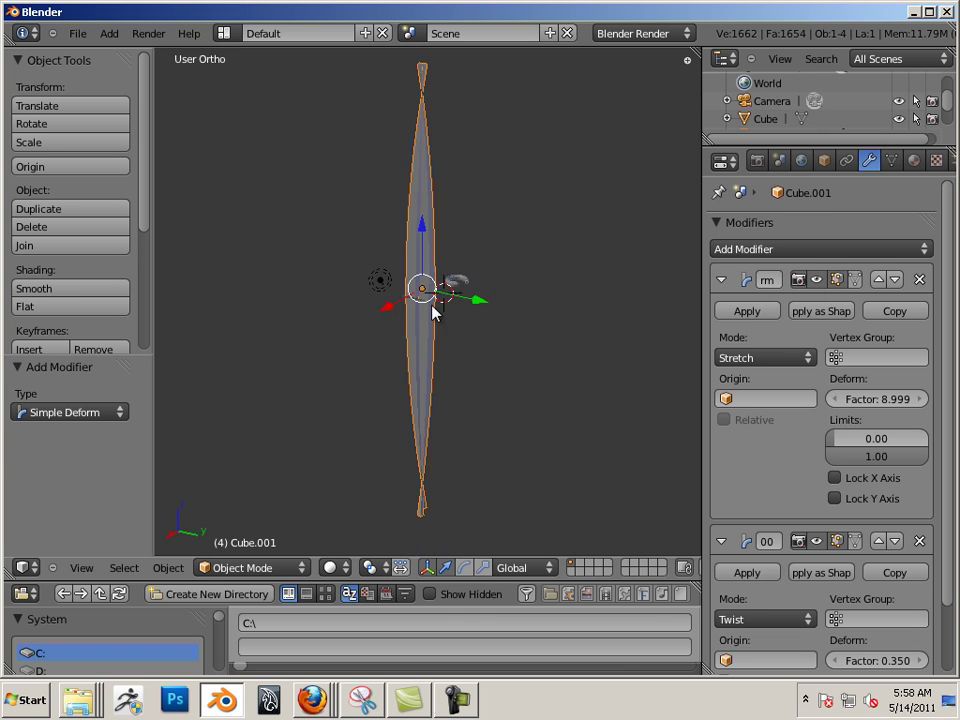
pyautogui.hotkey('ctrl', 'z')
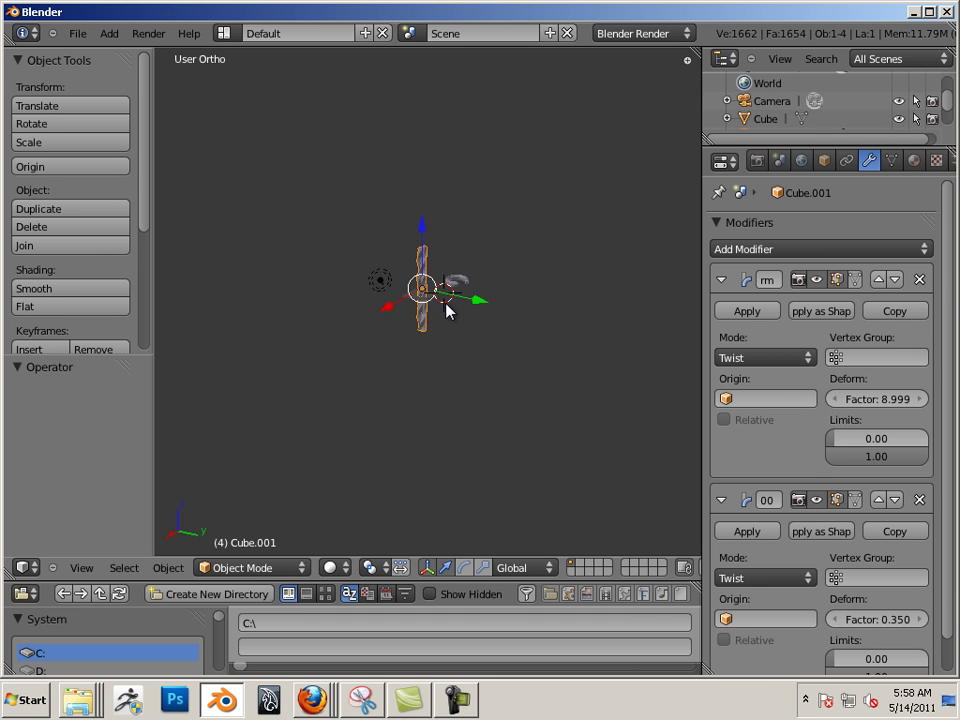
pyautogui.keyDown('shift'); pyautogui.moveTo(668, 383); pyautogui.dragTo(677, 332, button='middle'); pyautogui.keyUp('shift')
# Set the second Simple Deform to Stretch mode with factor 1.322.
pyautogui.click(767, 578)
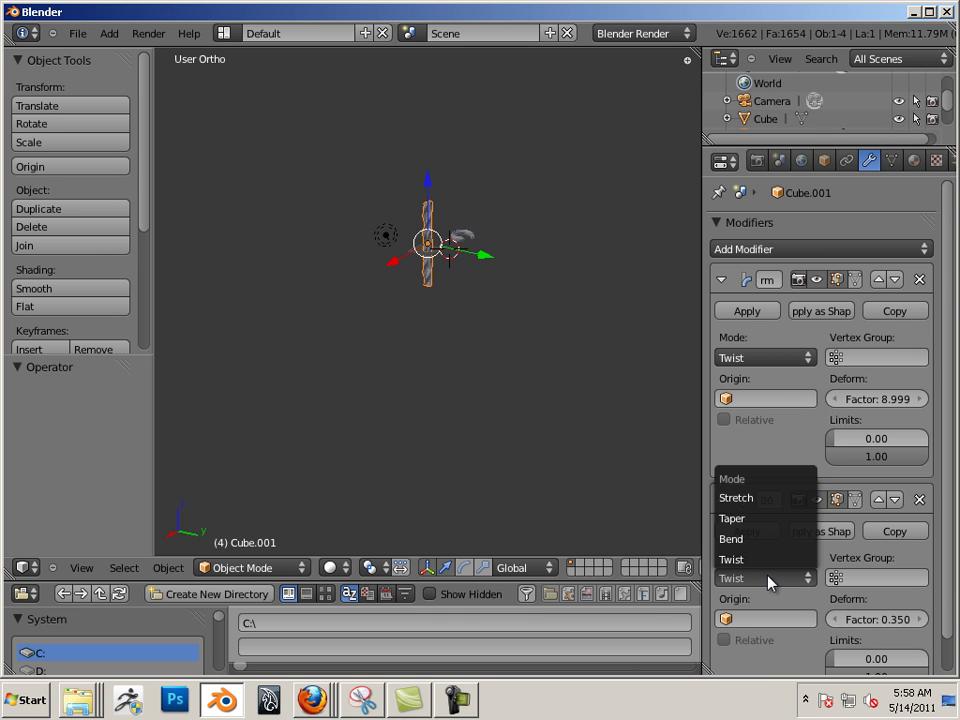
pyautogui.click(762, 499)
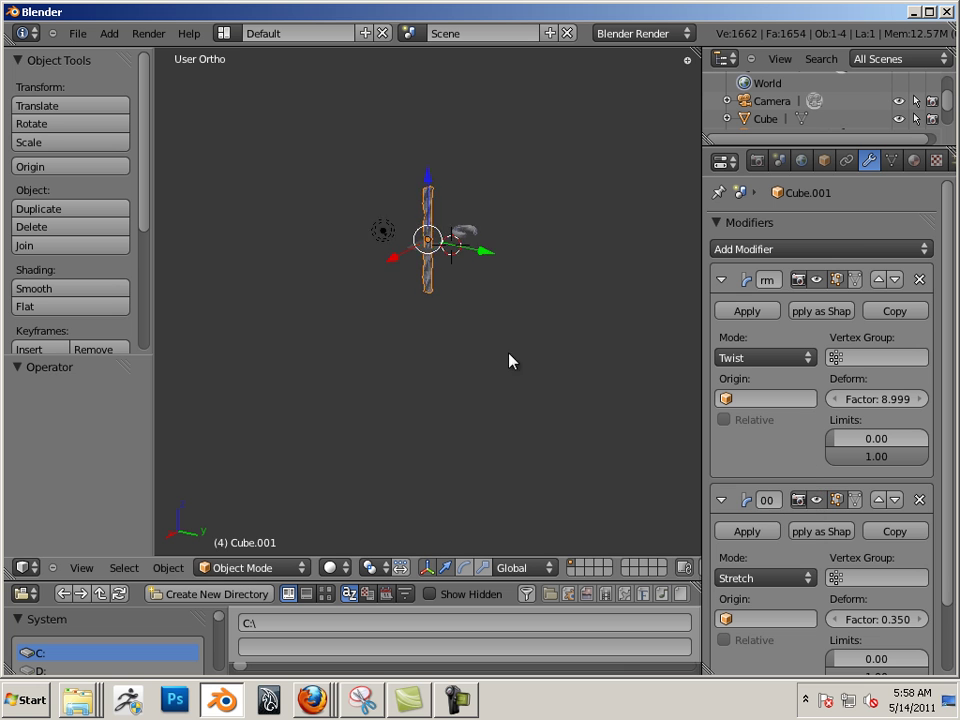
pyautogui.scroll(5, 577, 383)
pyautogui.keyDown('shift'); pyautogui.scroll(8, 577, 383); pyautogui.keyUp('shift')
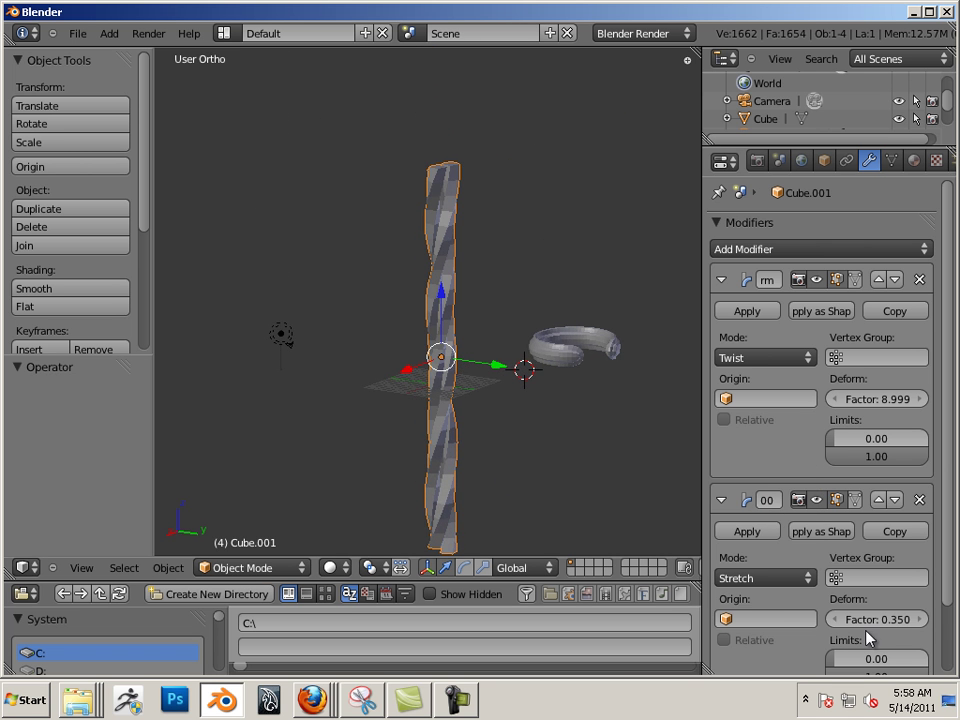
pyautogui.moveTo(866, 627); pyautogui.dragTo(805, 585)
pyautogui.press('a')
pyautogui.moveTo(467, 444); pyautogui.dragTo(408, 432, button='middle')
# Add a Multiresolution modifier to Cube.001 and subdivide it twice to level 2.
pyautogui.rightClick(439, 394)
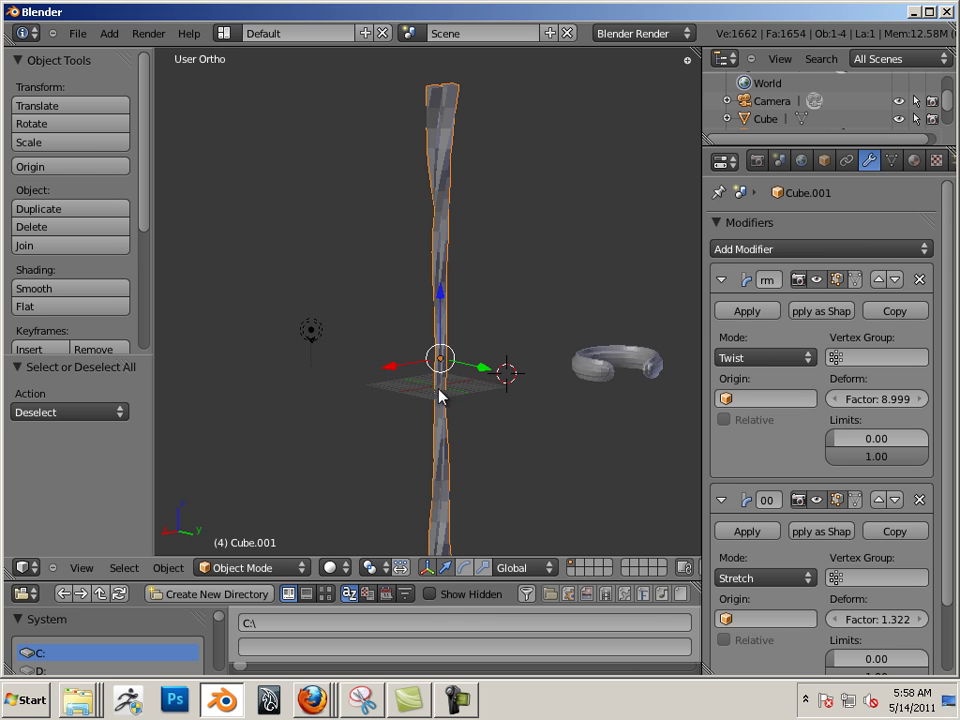
pyautogui.click(765, 250)
pyautogui.click(603, 454)
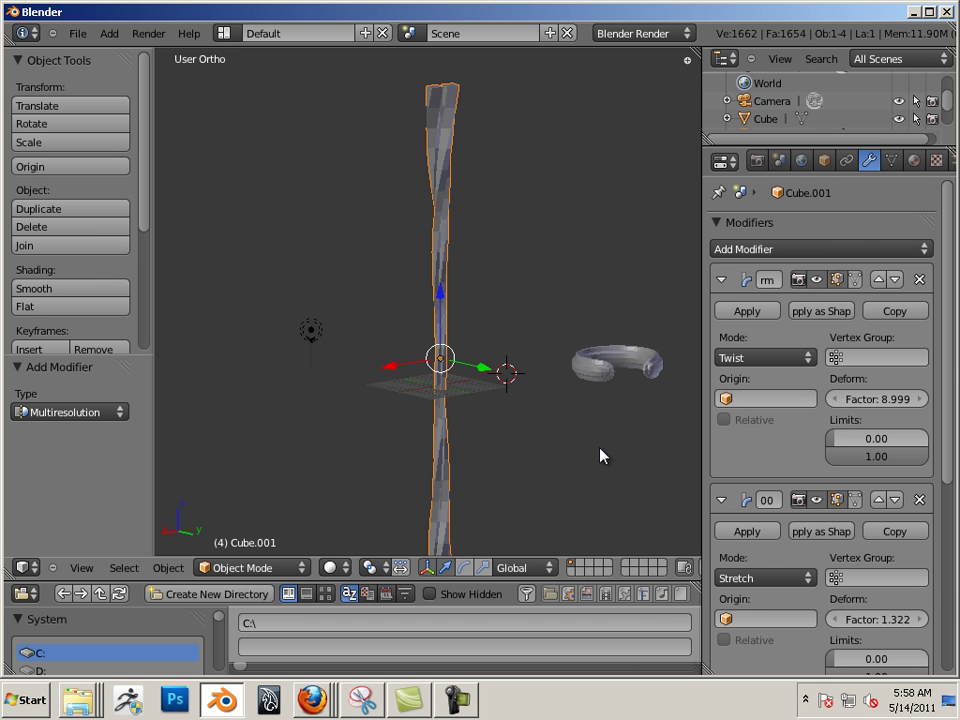
pyautogui.scroll(-6, 748, 512)
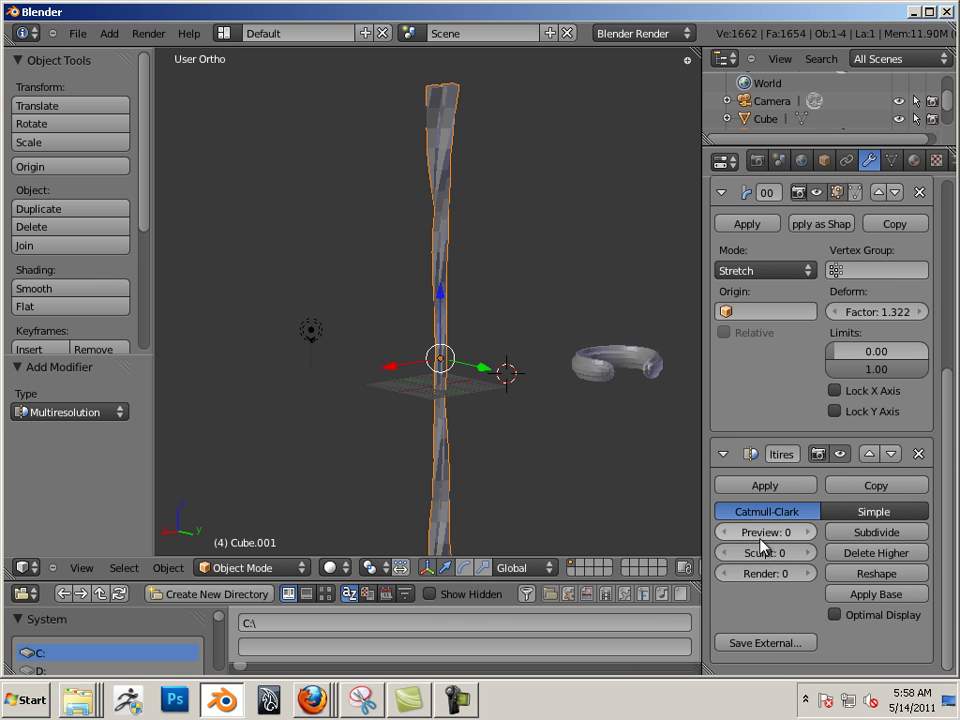
pyautogui.click(862, 534)
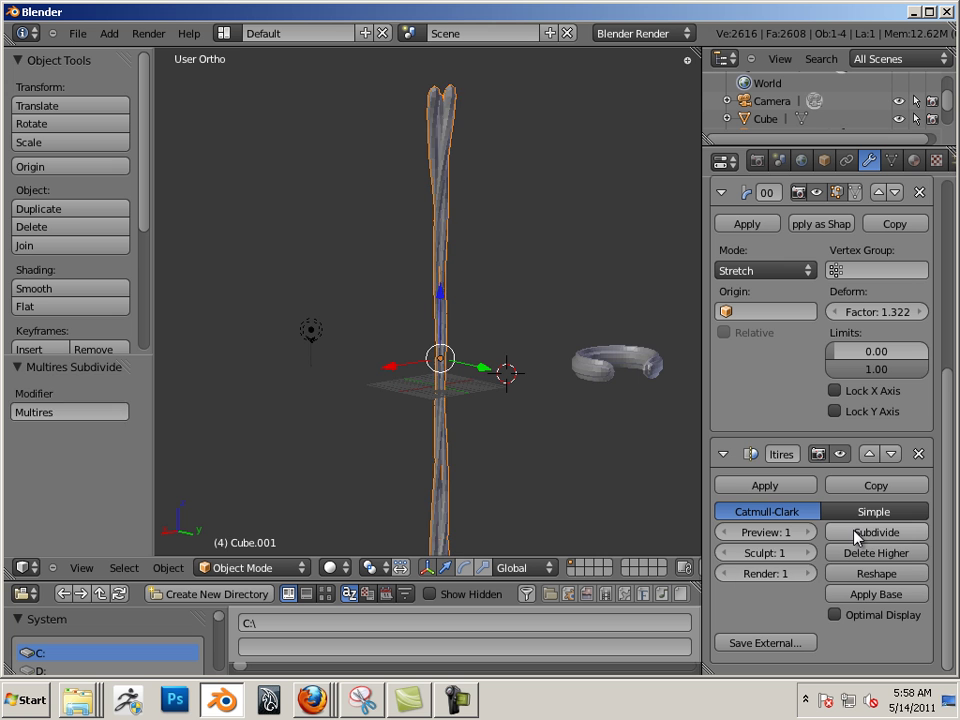
pyautogui.click(860, 534)
pyautogui.press('a')
pyautogui.moveTo(510, 433); pyautogui.dragTo(545, 428, button='middle')
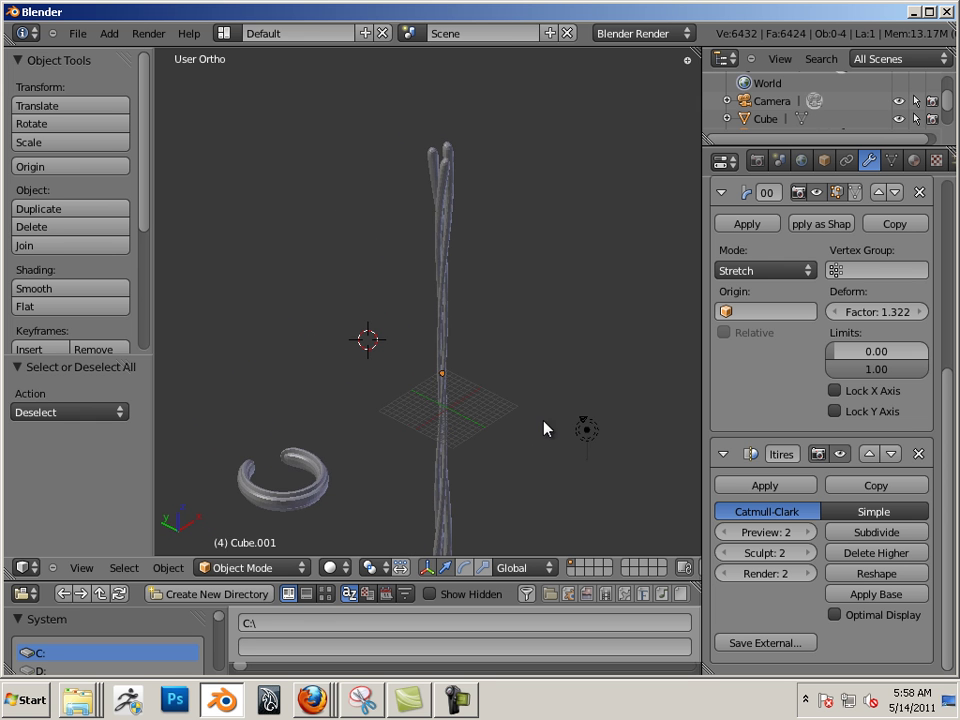
pyautogui.rightClick(444, 430)
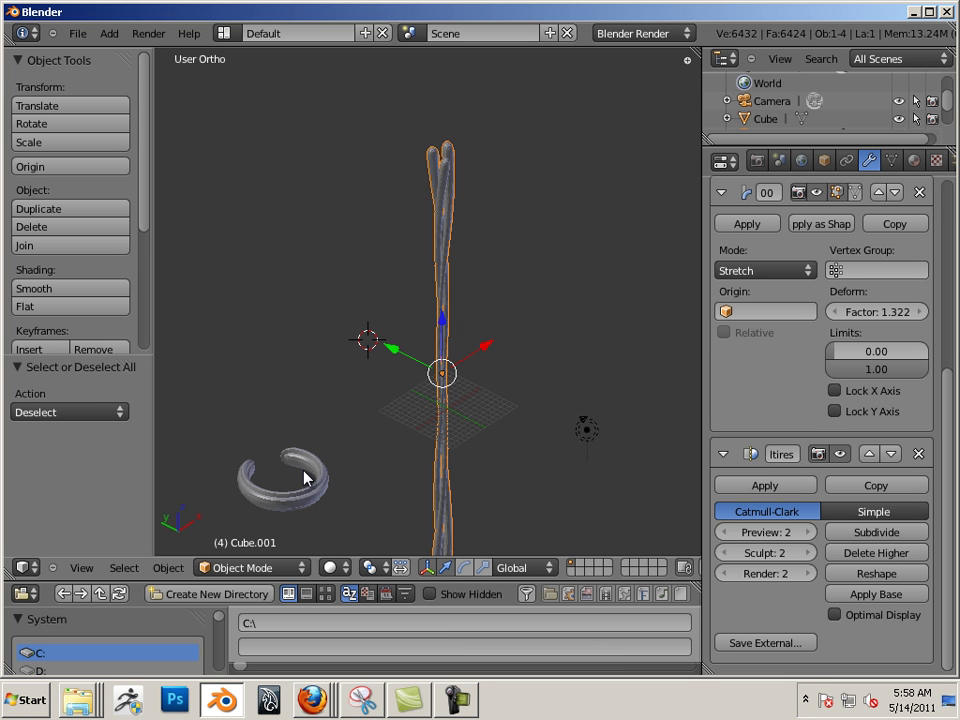
# Add another Simple Deform to Cube.001 in Bend mode with factor 9.289.
pyautogui.scroll(5, 760, 285)
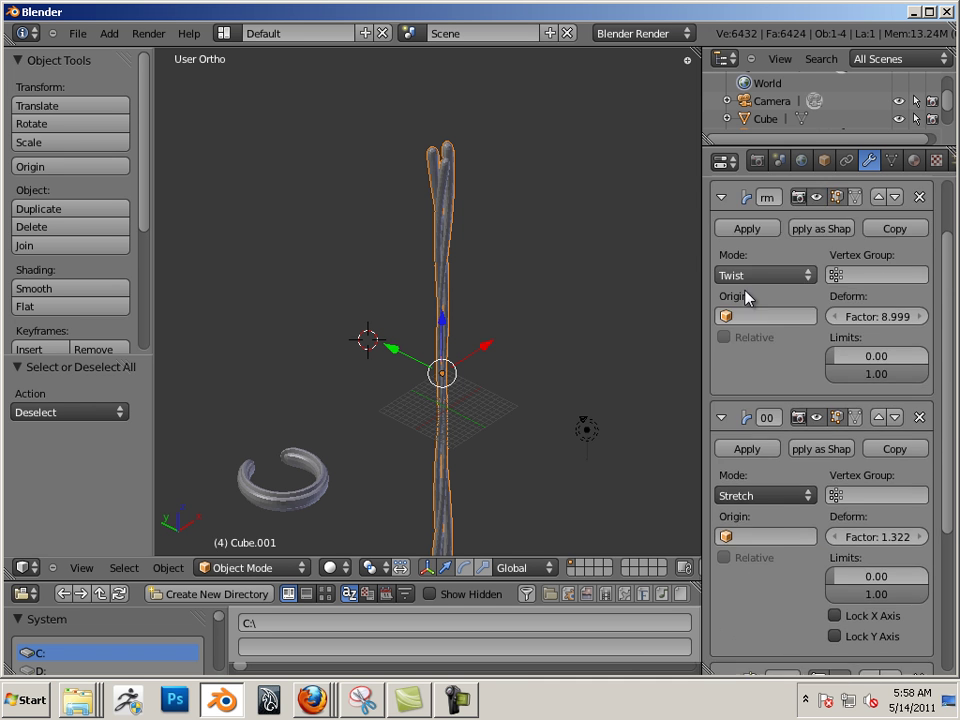
pyautogui.scroll(2, 745, 290)
pyautogui.click(760, 250)
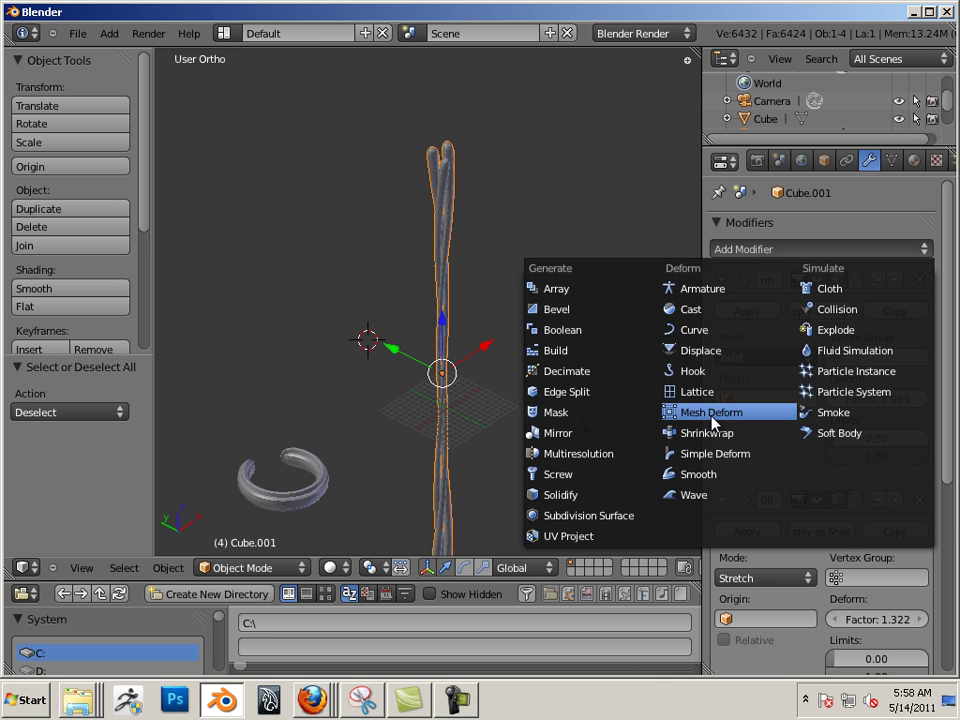
pyautogui.click(666, 455)
pyautogui.scroll(-5, 876, 482)
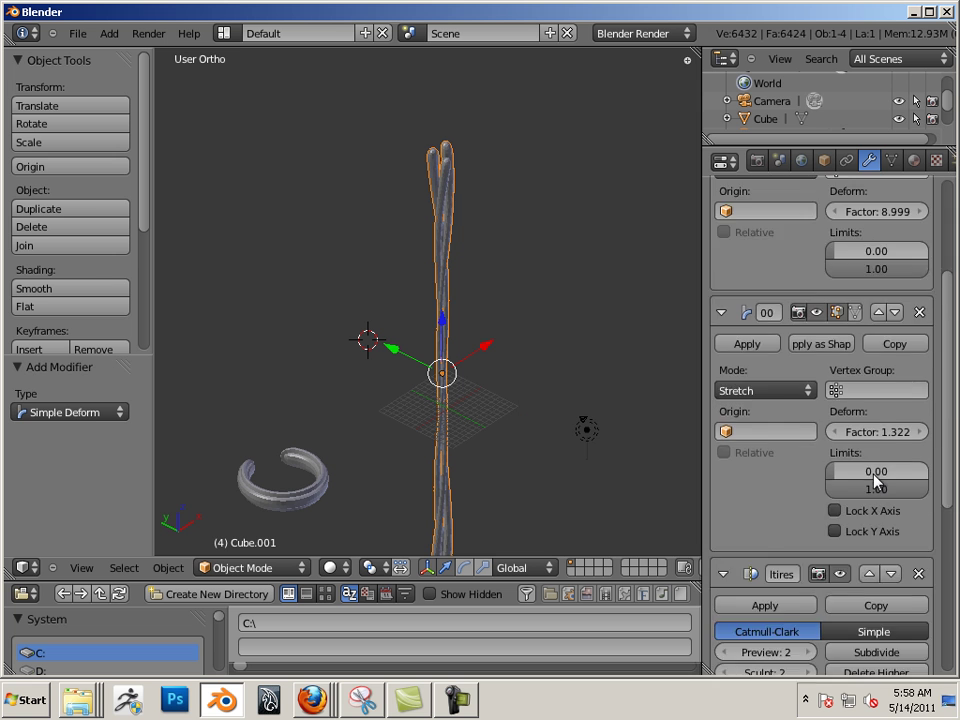
pyautogui.scroll(-8, 876, 482)
pyautogui.click(772, 543)
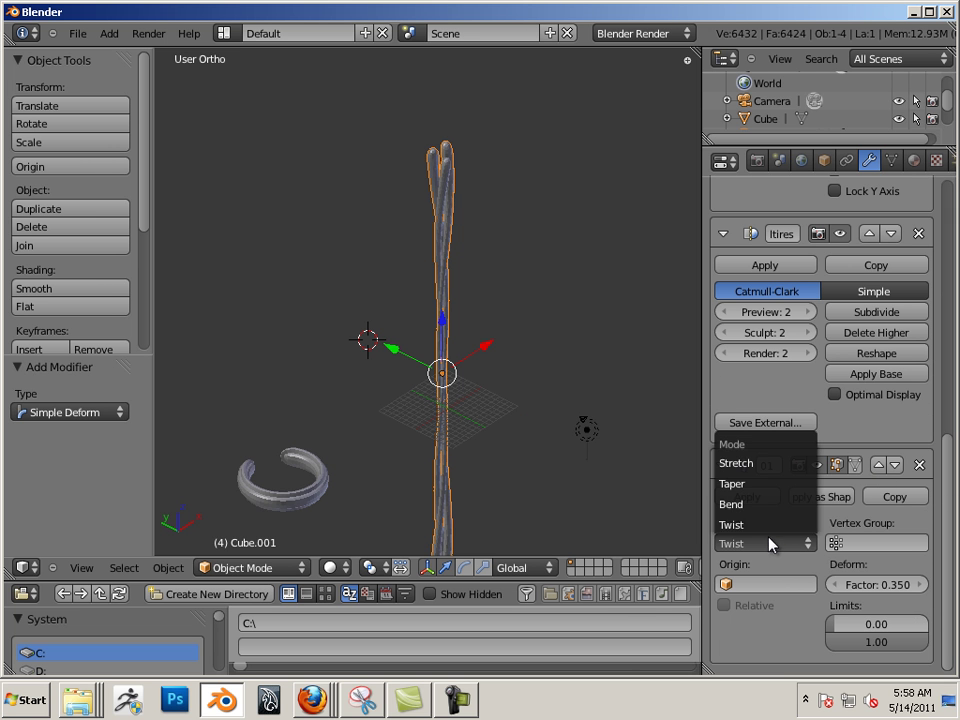
pyautogui.click(757, 510)
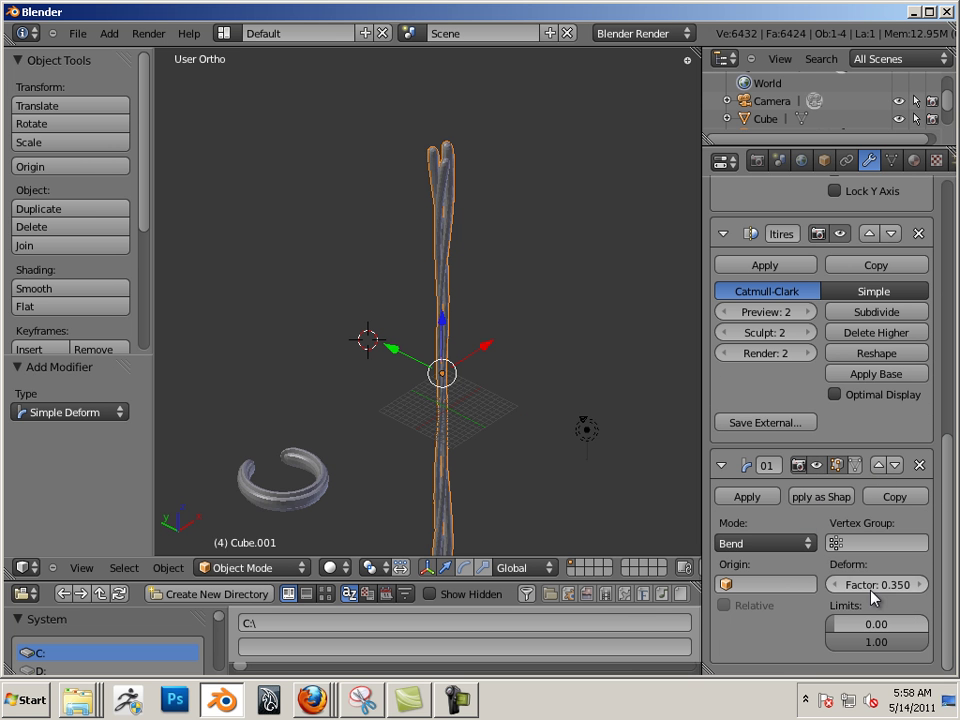
pyautogui.moveTo(866, 592)
pyautogui.mouseDown()
pyautogui.moveTo(935, 584)
pyautogui.moveTo(880, 584)
pyautogui.mouseUp()
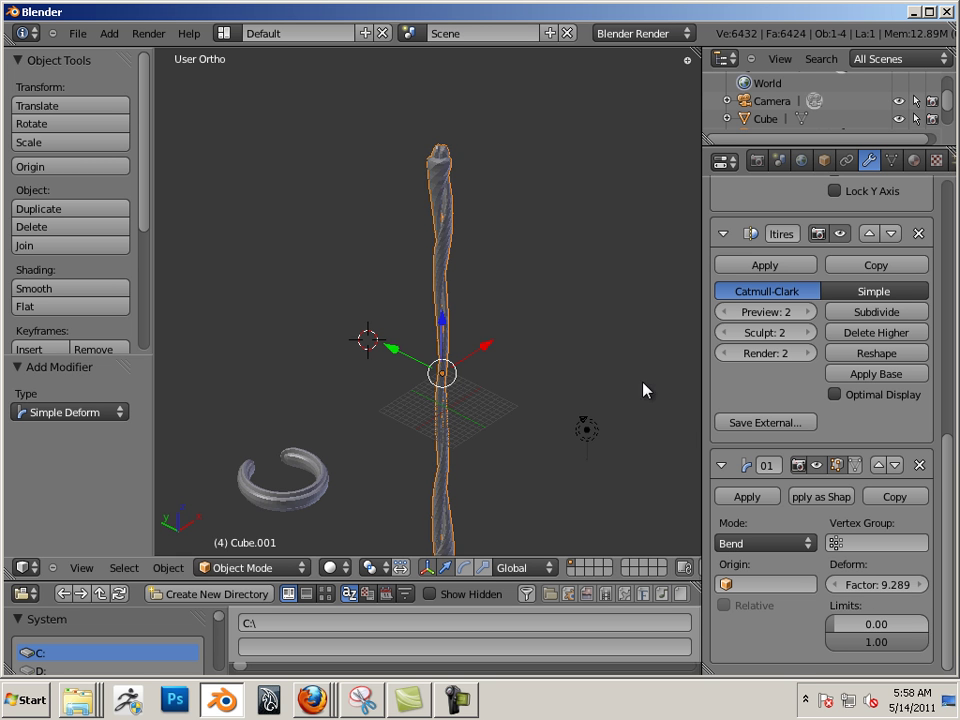
pyautogui.moveTo(643, 390); pyautogui.dragTo(437, 364, button='middle')
pyautogui.scroll(6, 470, 265)
pyautogui.moveTo(470, 265); pyautogui.dragTo(366, 439, button='middle')
# Reselect the twisted bar and delete its Bend Simple Deform modifier so the column stands straight.
pyautogui.rightClick(385, 452)
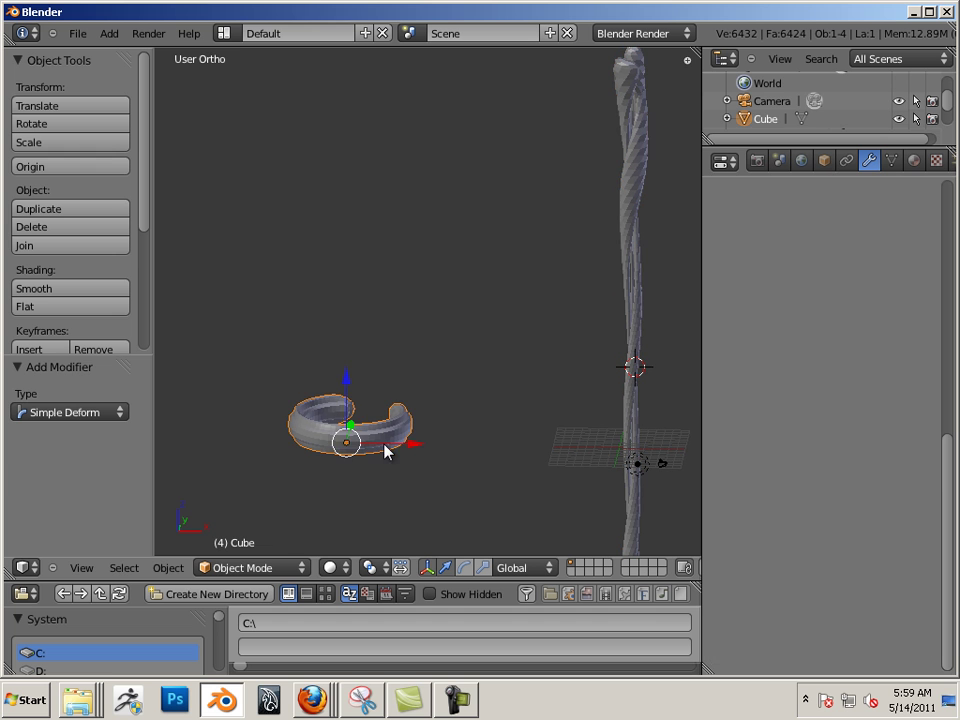
pyautogui.rightClick(630, 336)
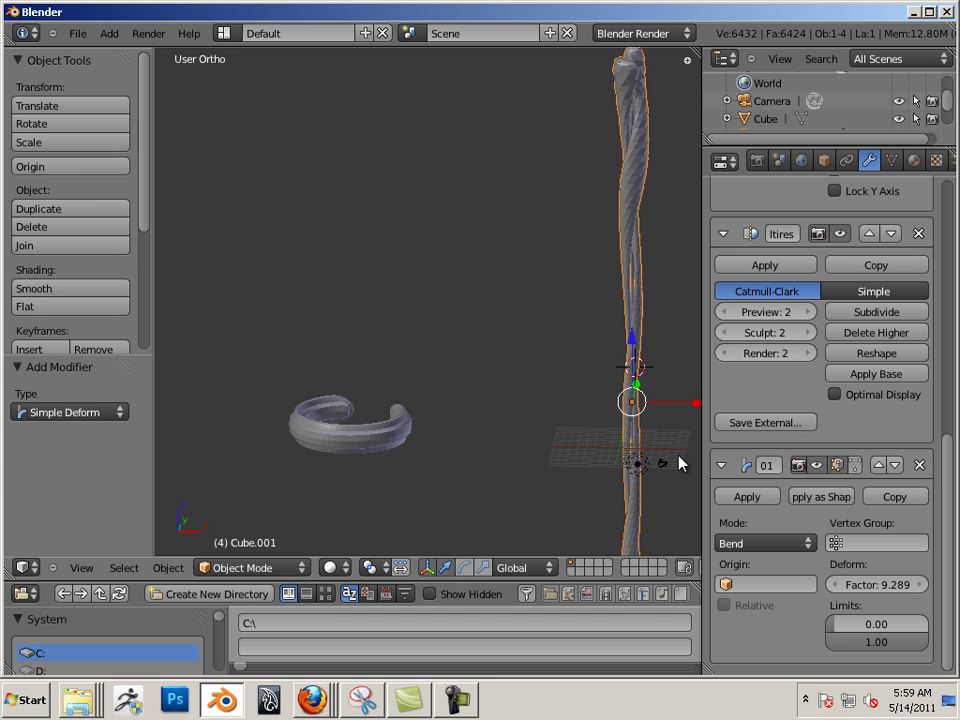
pyautogui.click(919, 465)
pyautogui.moveTo(560, 442); pyautogui.dragTo(420, 430, button='middle')
pyautogui.hotkey('ctrl', 'z')
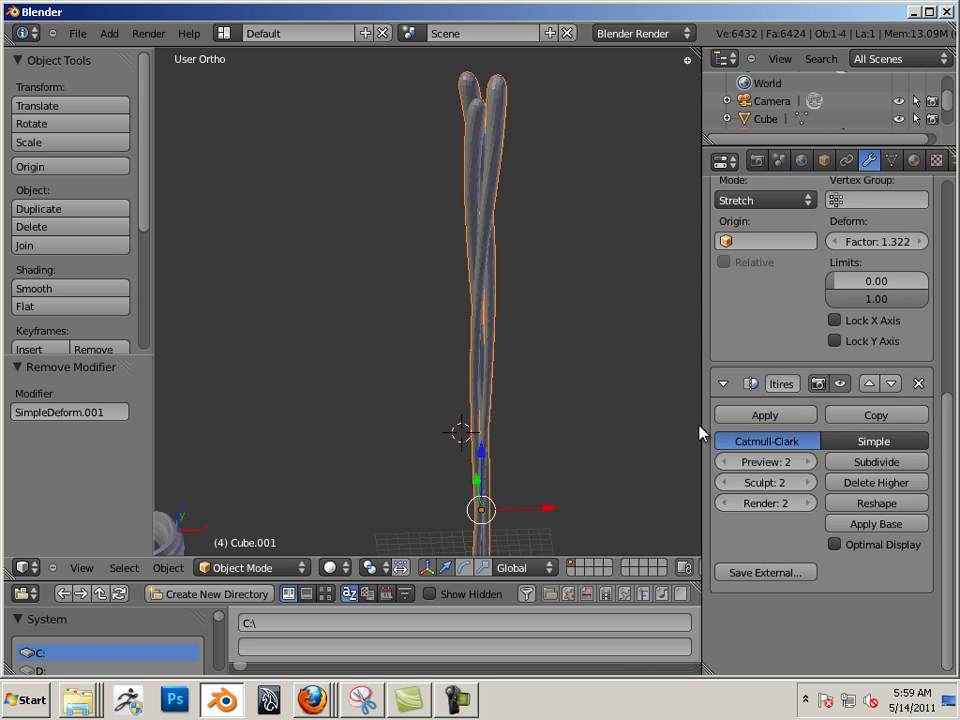
pyautogui.scroll(3, 690, 436)
pyautogui.scroll(-5, 600, 410)
pyautogui.moveTo(576, 399); pyautogui.dragTo(509, 386, button='middle')
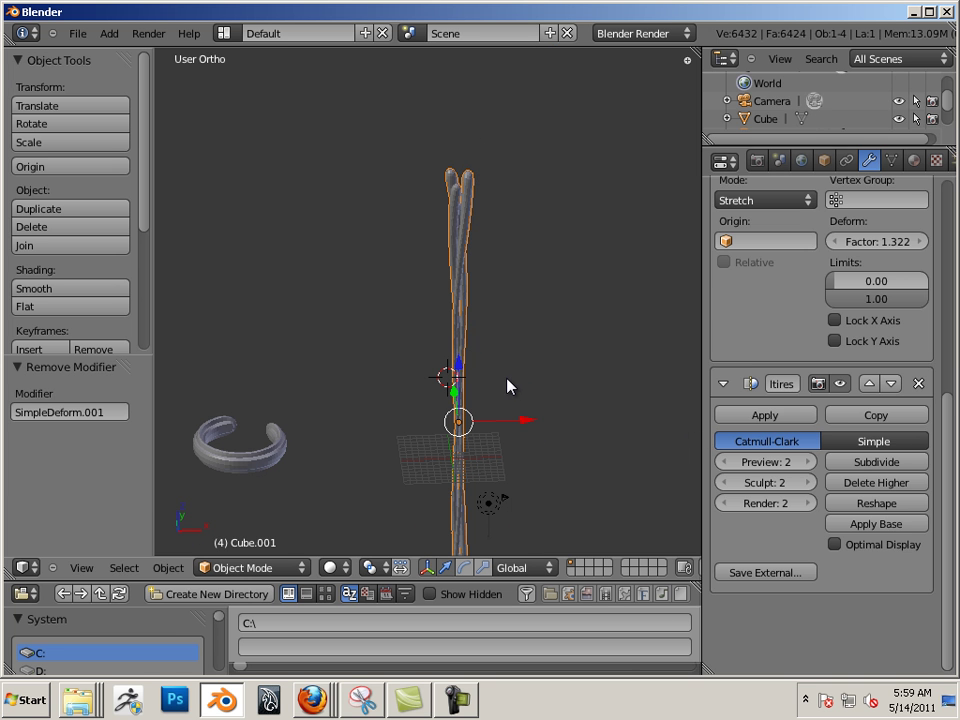
pyautogui.scroll(8, 900, 460)
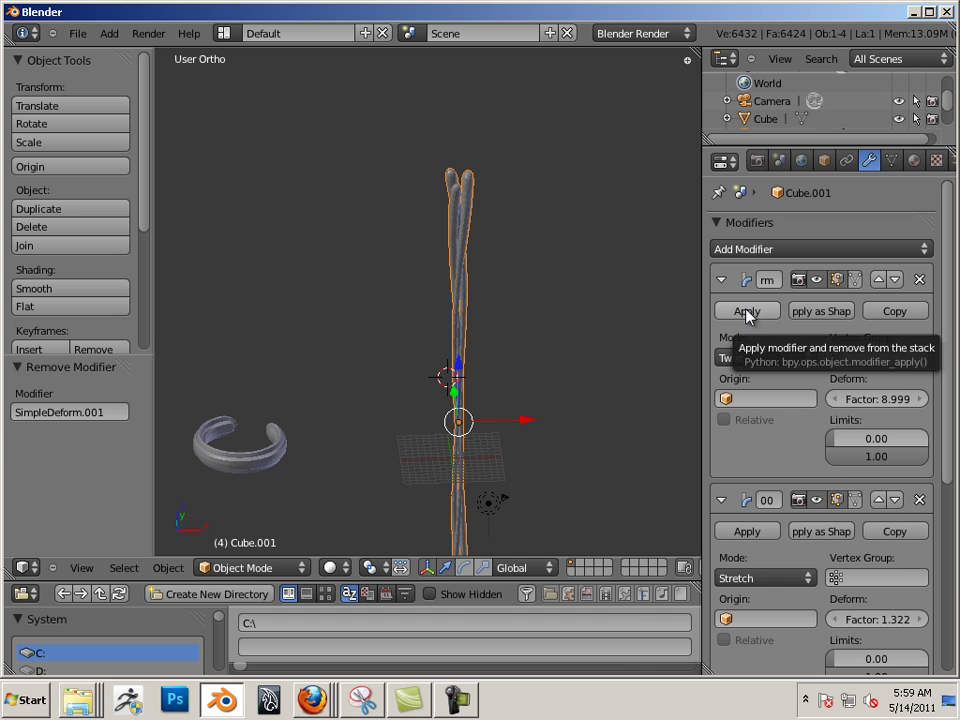
# Apply the Twist, Stretch and Multiresolution modifiers in turn, then reselect the bar.
pyautogui.click(747, 316)
pyautogui.click(746, 312)
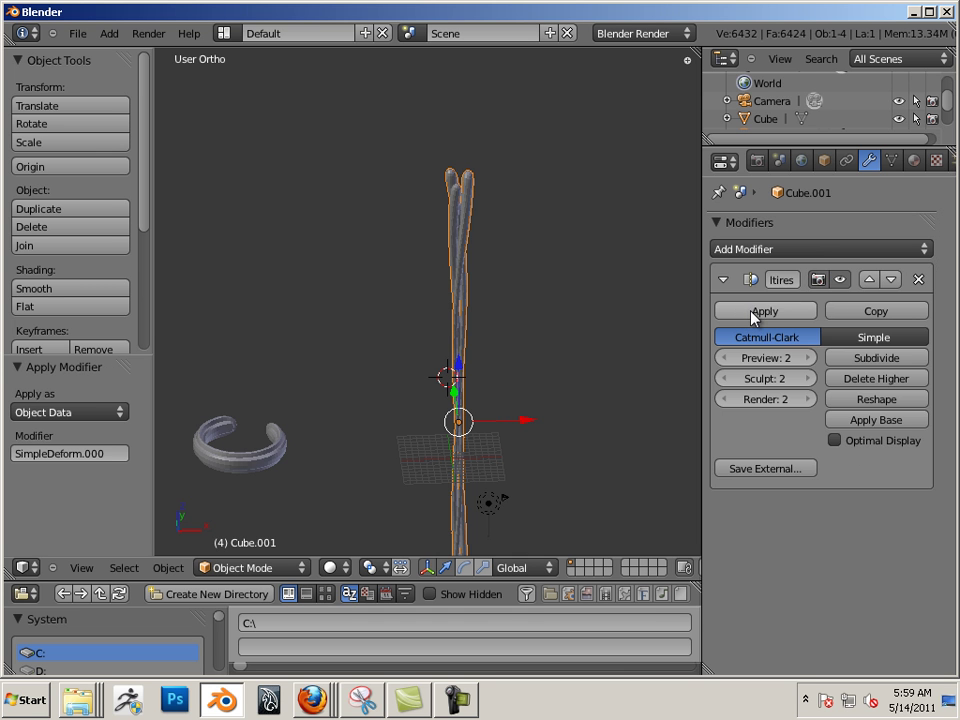
pyautogui.click(752, 314)
pyautogui.press('a')
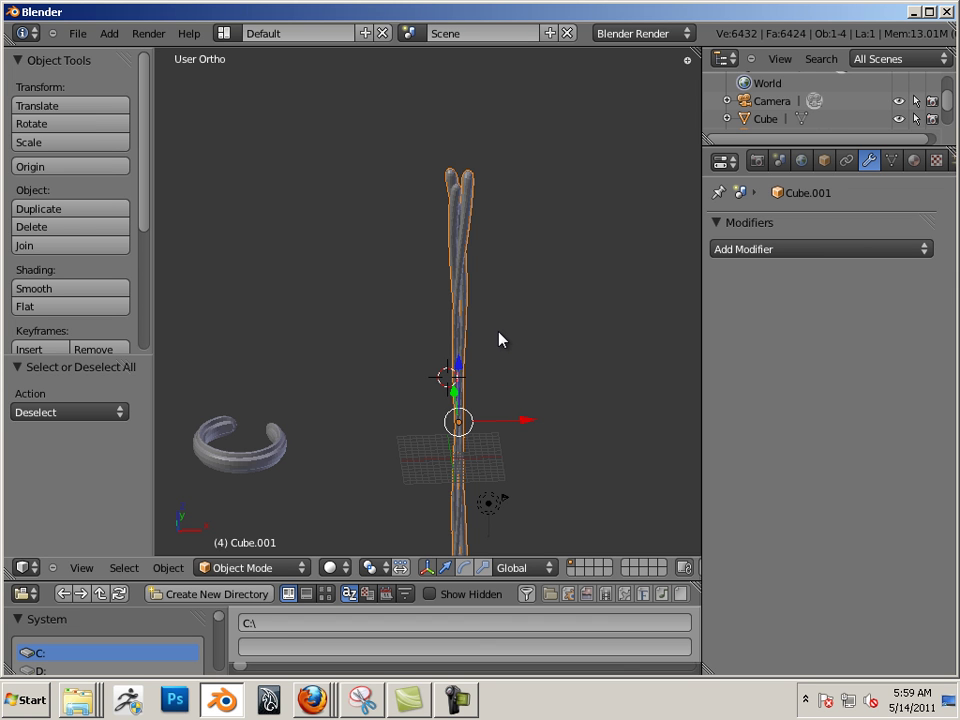
pyautogui.press('a')
pyautogui.rightClick(464, 334)
# Duplicate the twisted bar as Cube.002 and delete the original Cube.001.
pyautogui.hotkey('shift', 'd')
pyautogui.click(527, 206)
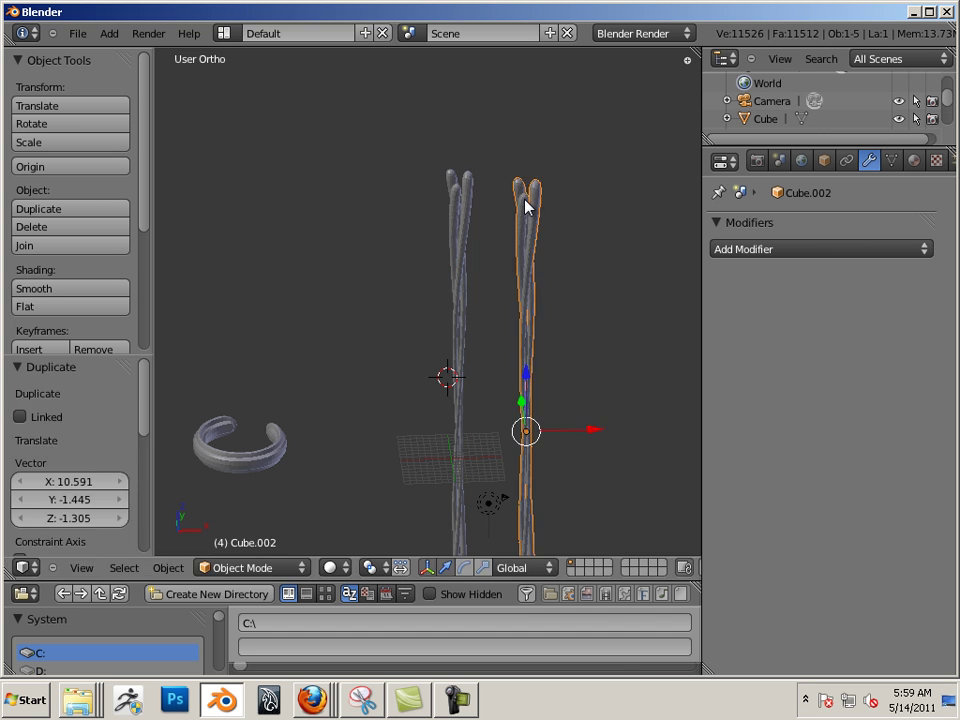
pyautogui.press('a')
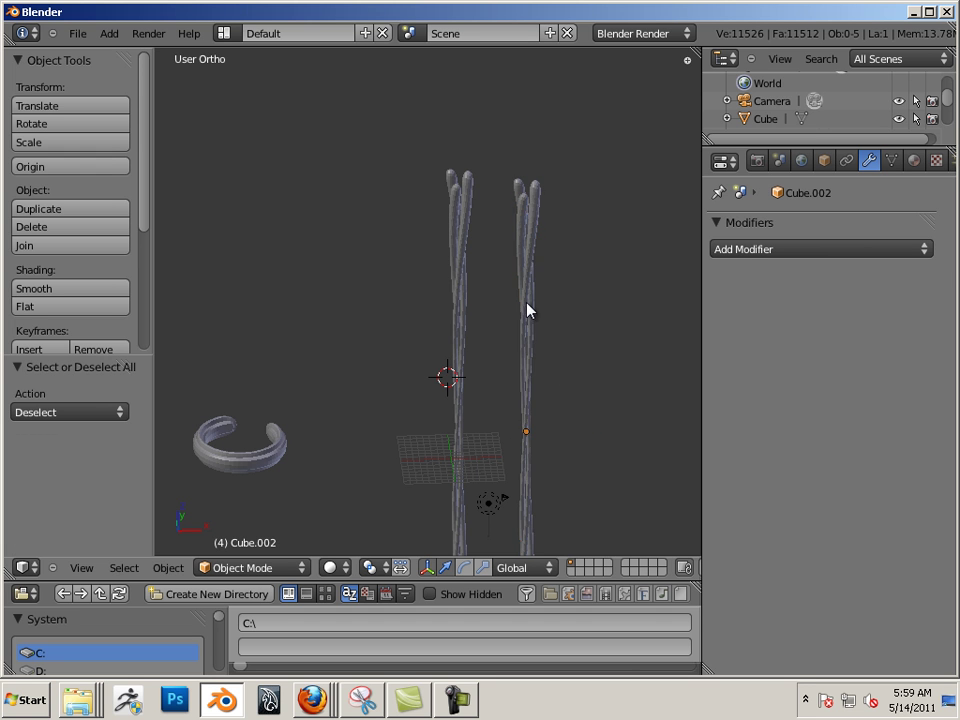
pyautogui.rightClick(527, 311)
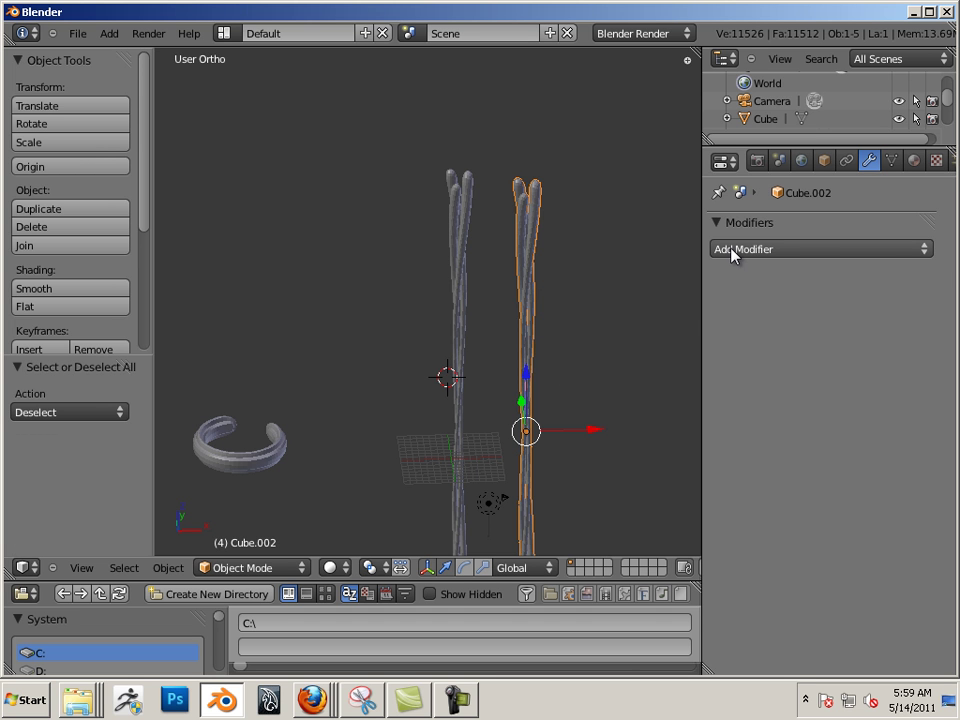
pyautogui.rightClick(454, 287)
pyautogui.press('x')
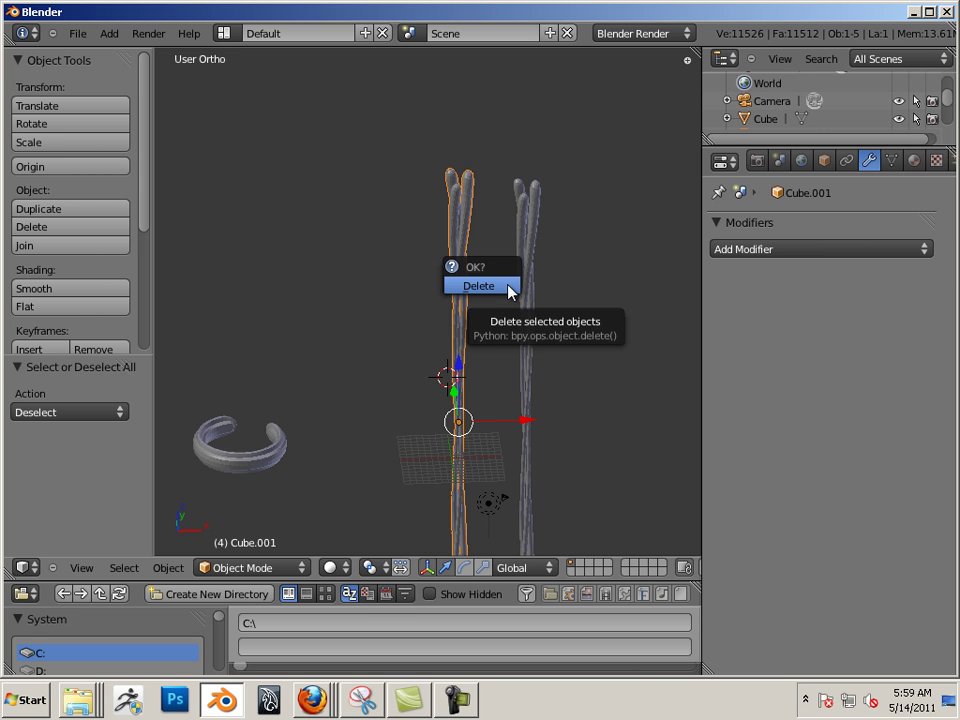
pyautogui.click(508, 286)
# Move the remaining bar -12.590 along X onto the grid centre.
pyautogui.rightClick(518, 291)
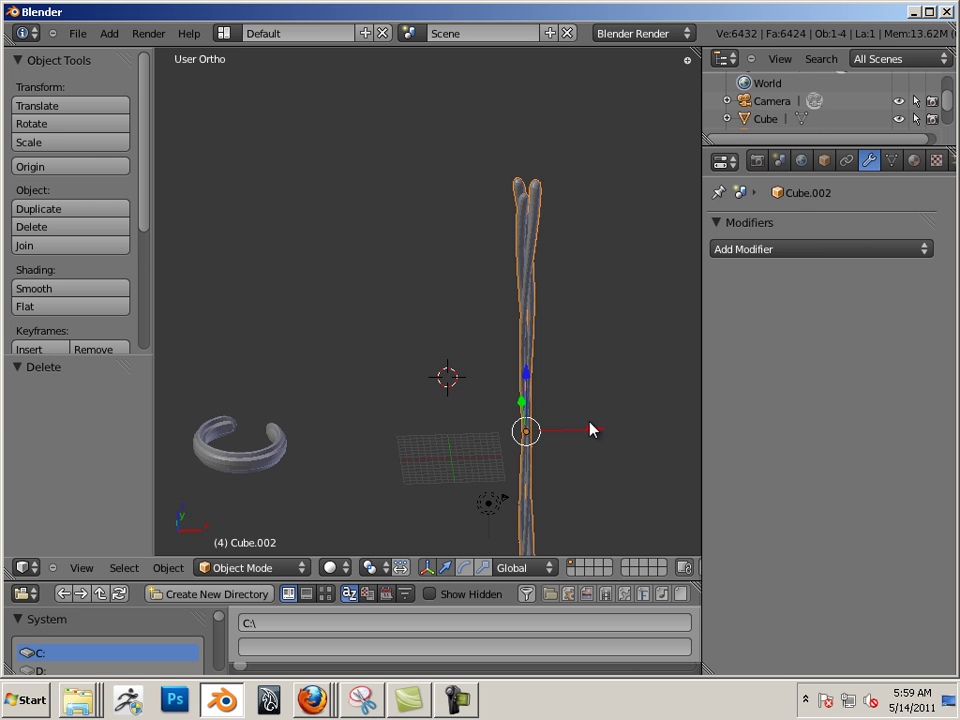
pyautogui.press('g')
pyautogui.press('x')
pyautogui.click(510, 423)
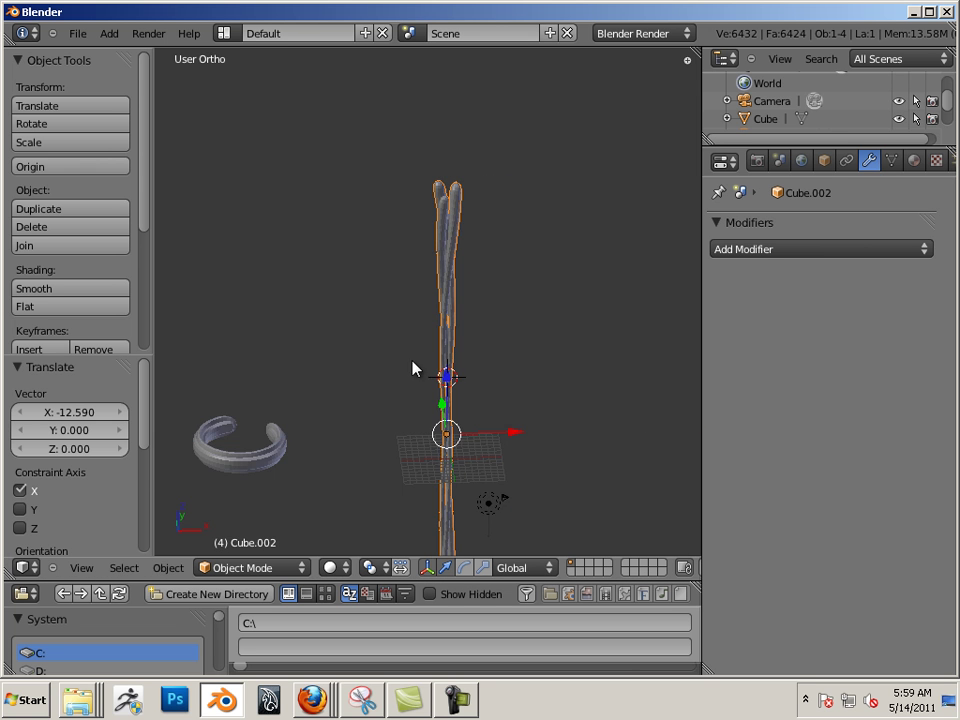
pyautogui.moveTo(414, 369); pyautogui.dragTo(433, 364, button='middle')
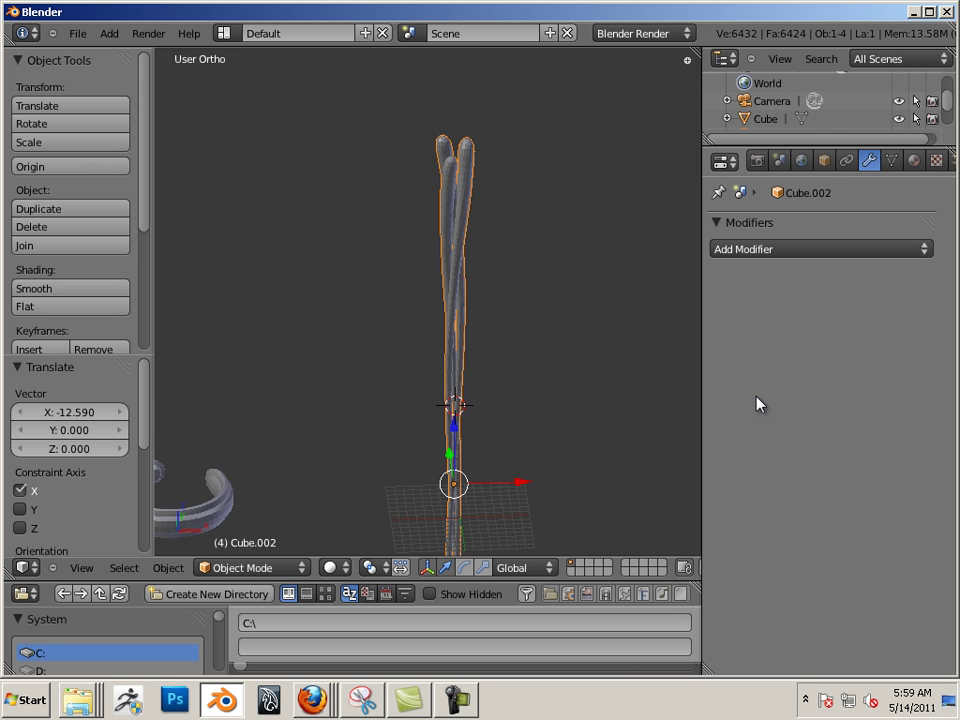
pyautogui.moveTo(425, 297); pyautogui.dragTo(490, 340, button='middle')
# Shift the bar -1.071 along Y.
pyautogui.press('g')
pyautogui.press('z')
pyautogui.rightClick(475, 322)
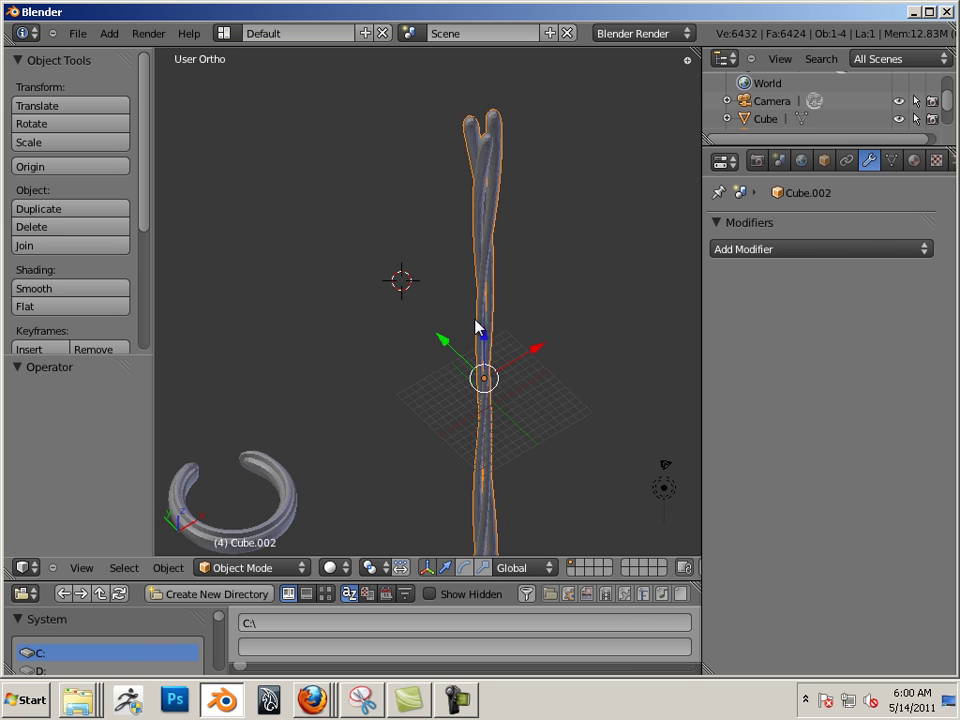
pyautogui.moveTo(502, 413); pyautogui.dragTo(425, 365, button='middle')
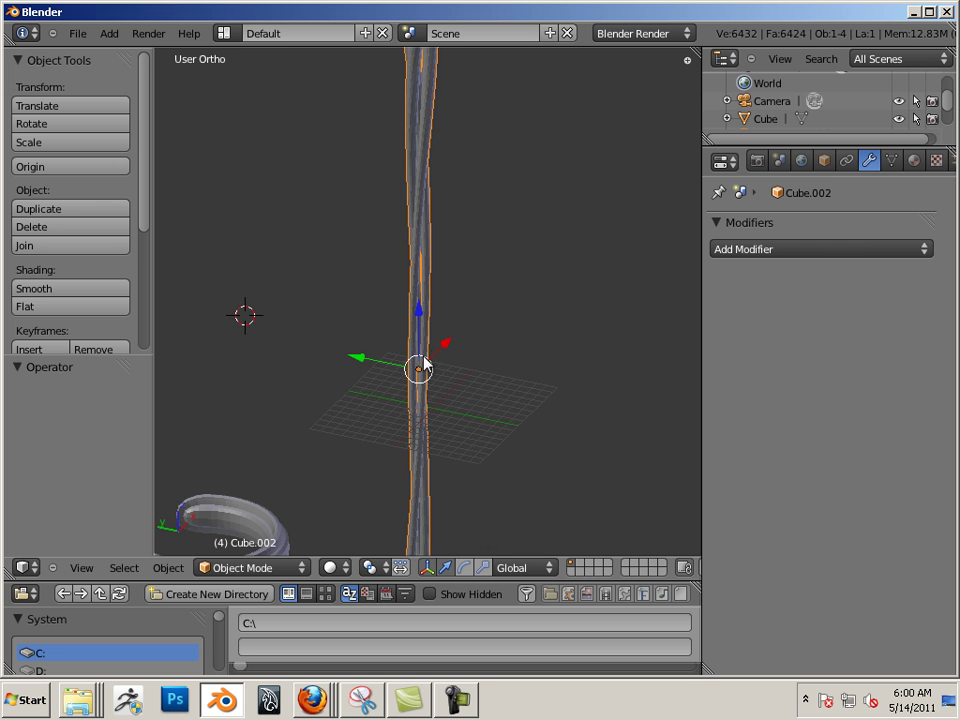
pyautogui.moveTo(420, 320); pyautogui.dragTo(432, 403)
pyautogui.moveTo(432, 403); pyautogui.dragTo(487, 427, button='middle')
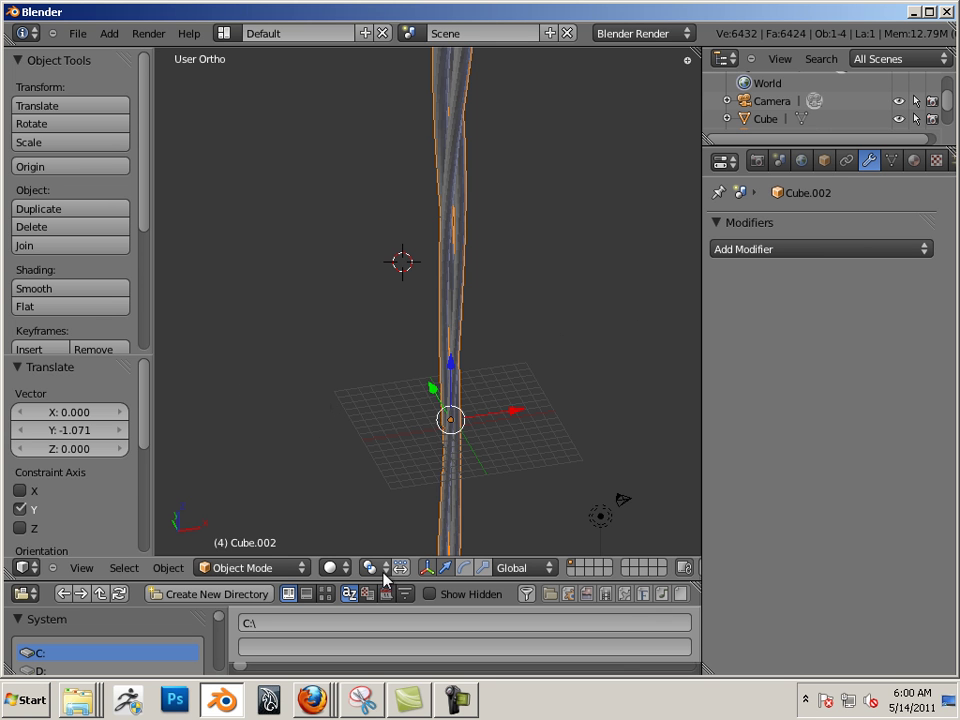
# Tip the bar onto its side with X rotation set to exactly 90°.
pyautogui.click(463, 568)
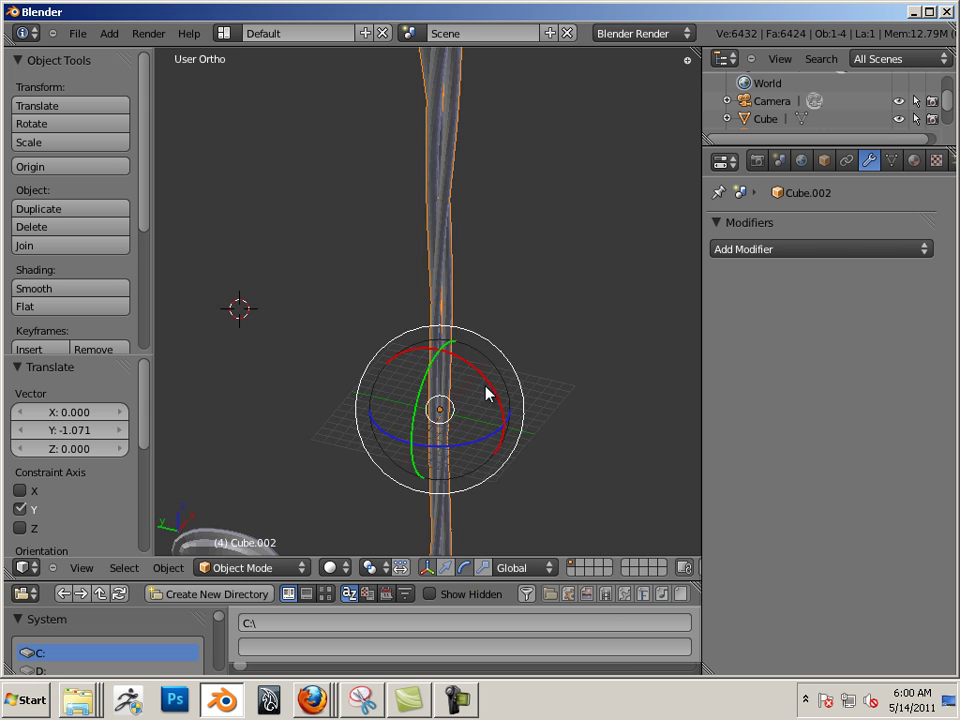
pyautogui.moveTo(484, 392); pyautogui.dragTo(515, 474)
pyautogui.click(824, 161)
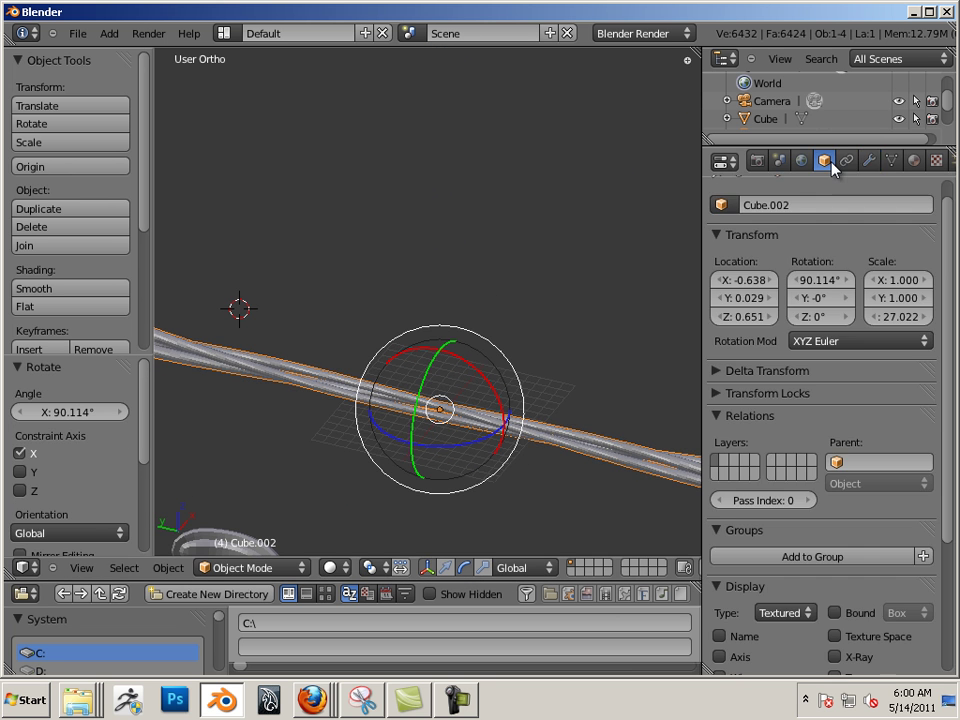
pyautogui.click(822, 280)
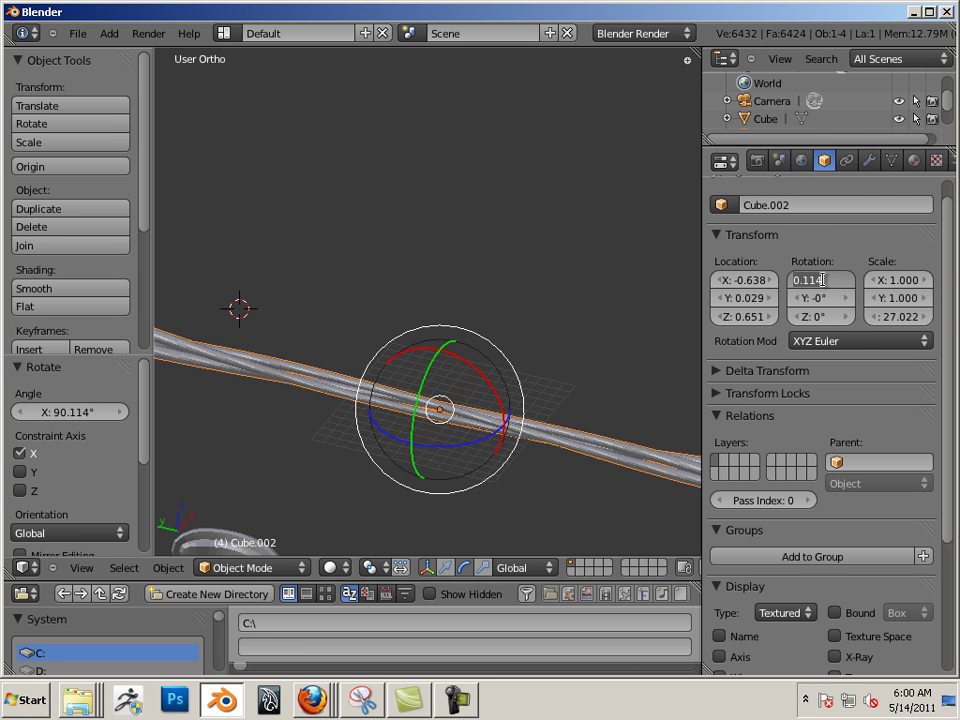
pyautogui.press('BackSpace')
pyautogui.press('BackSpace')
pyautogui.press('BackSpace')
pyautogui.press('BackSpace')
pyautogui.press('Return')
pyautogui.moveTo(615, 339); pyautogui.dragTo(480, 364, button='middle')
# Apply the bar's rotation to its mesh so it reads 0°.
pyautogui.press('r')
pyautogui.press('x')
pyautogui.rightClick(530, 378)
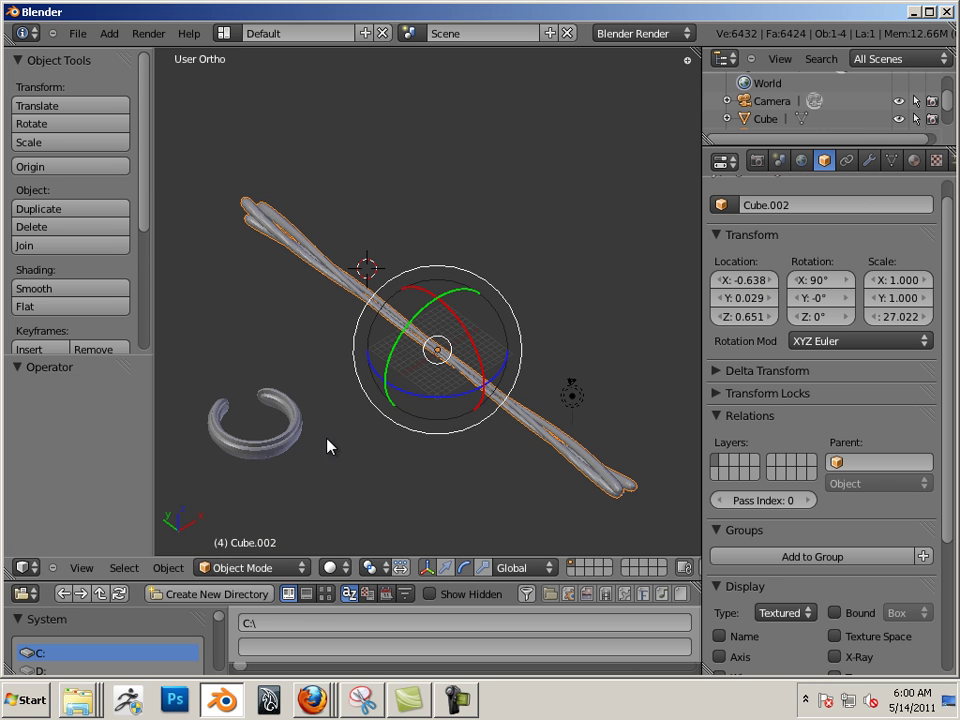
pyautogui.click(168, 568)
pyautogui.moveTo(218, 455)
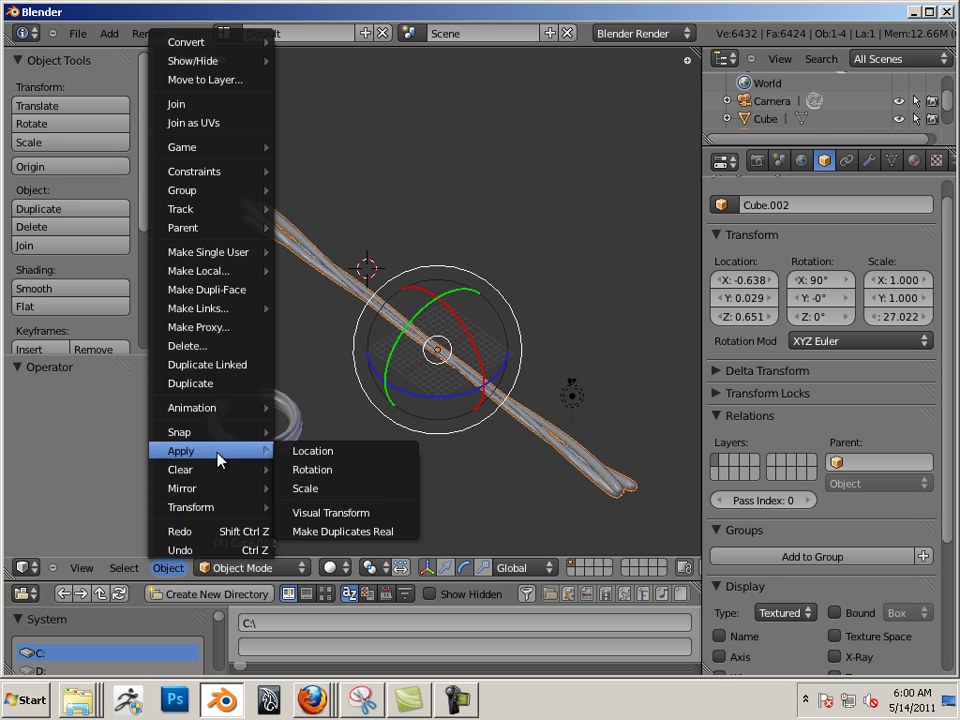
pyautogui.click(307, 470)
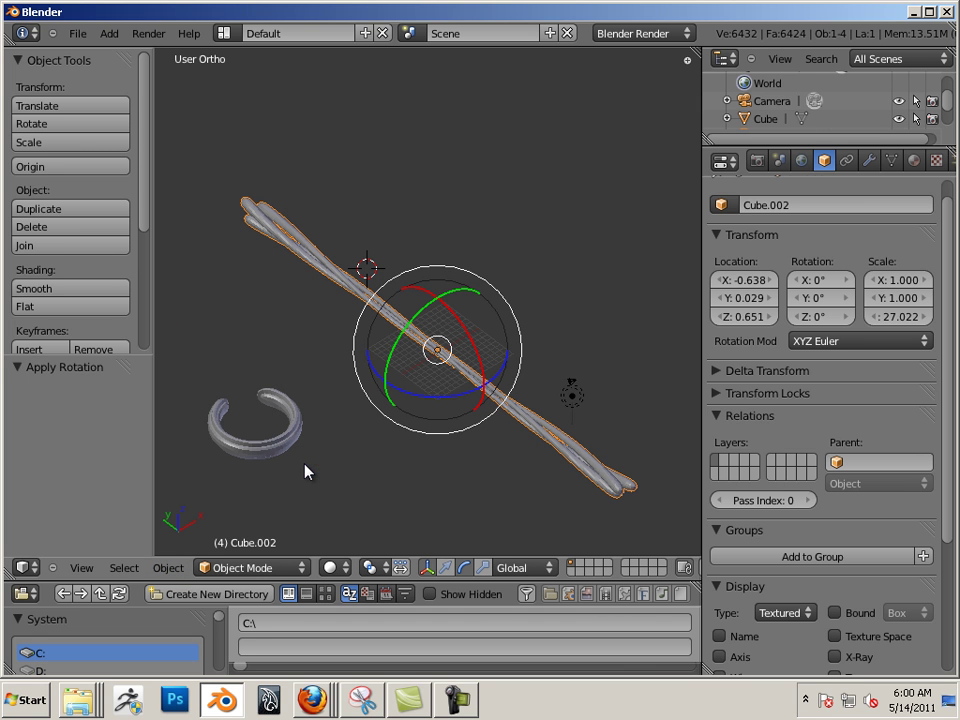
# Apply the bar's scale so it reads 1.000, then show its modifiers.
pyautogui.click(168, 568)
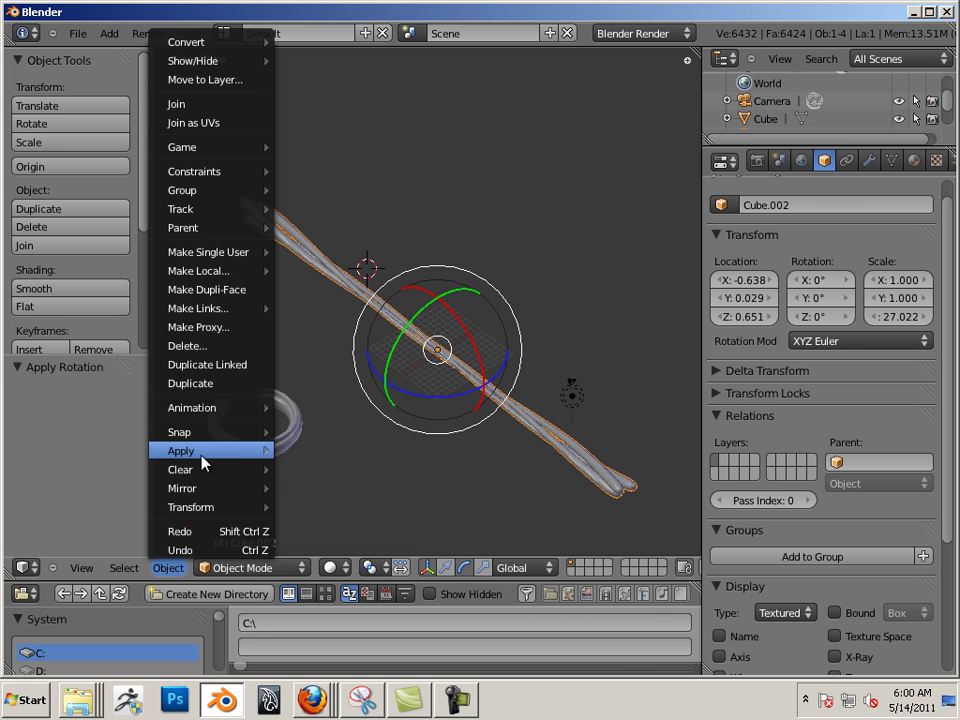
pyautogui.moveTo(203, 455)
pyautogui.click(355, 489)
pyautogui.moveTo(287, 445); pyautogui.dragTo(305, 430, button='middle')
pyautogui.scroll(2, 340, 436)
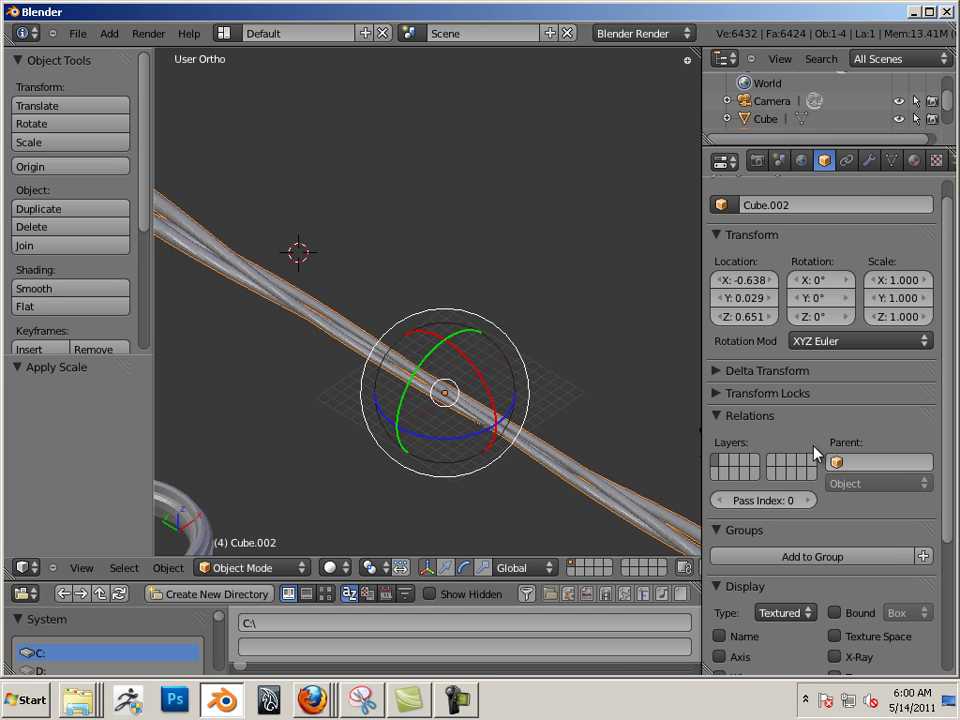
pyautogui.click(869, 160)
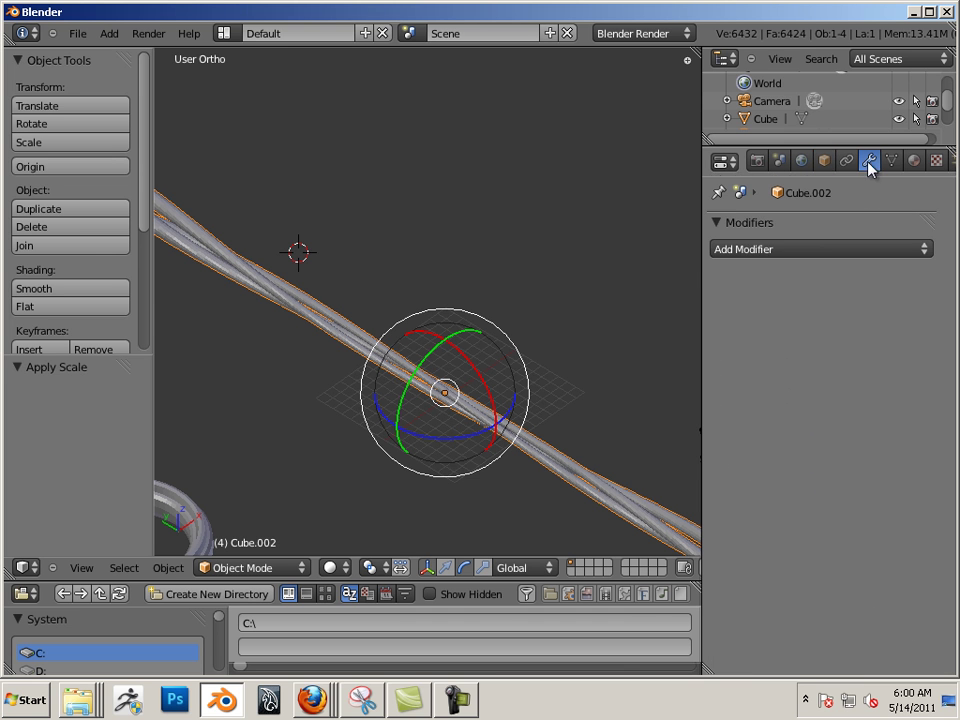
pyautogui.click(800, 250)
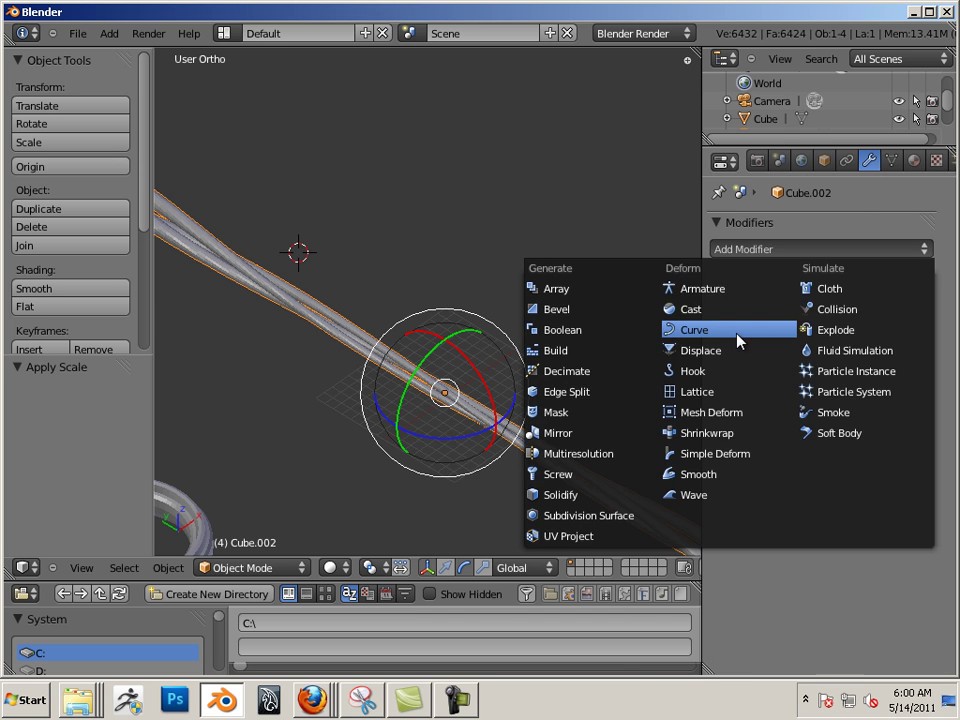
pyautogui.click(705, 455)
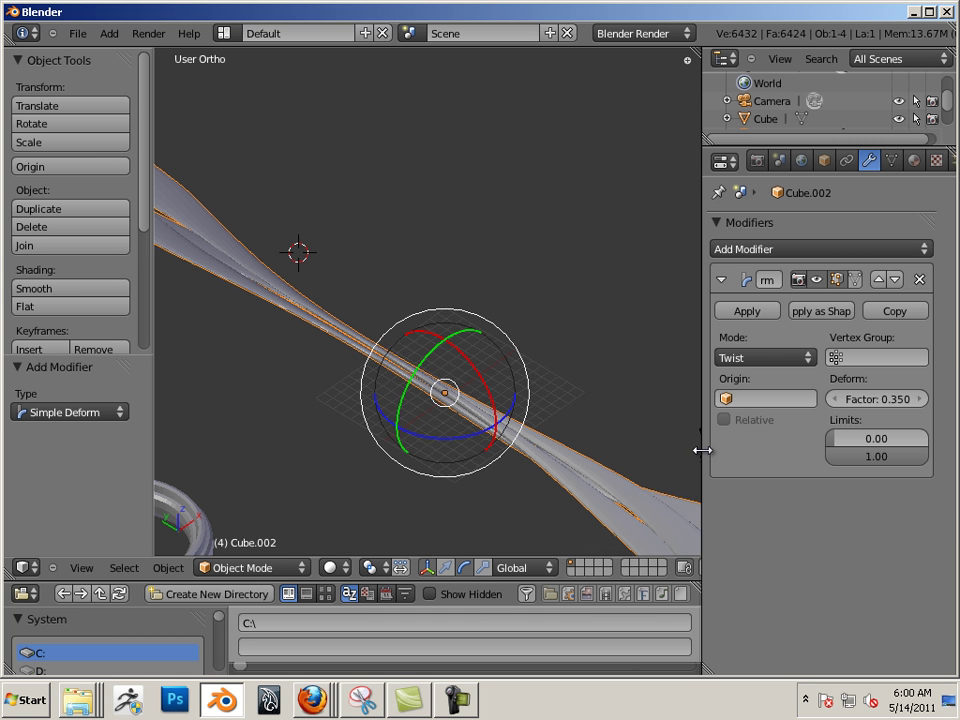
pyautogui.scroll(-4, 470, 360)
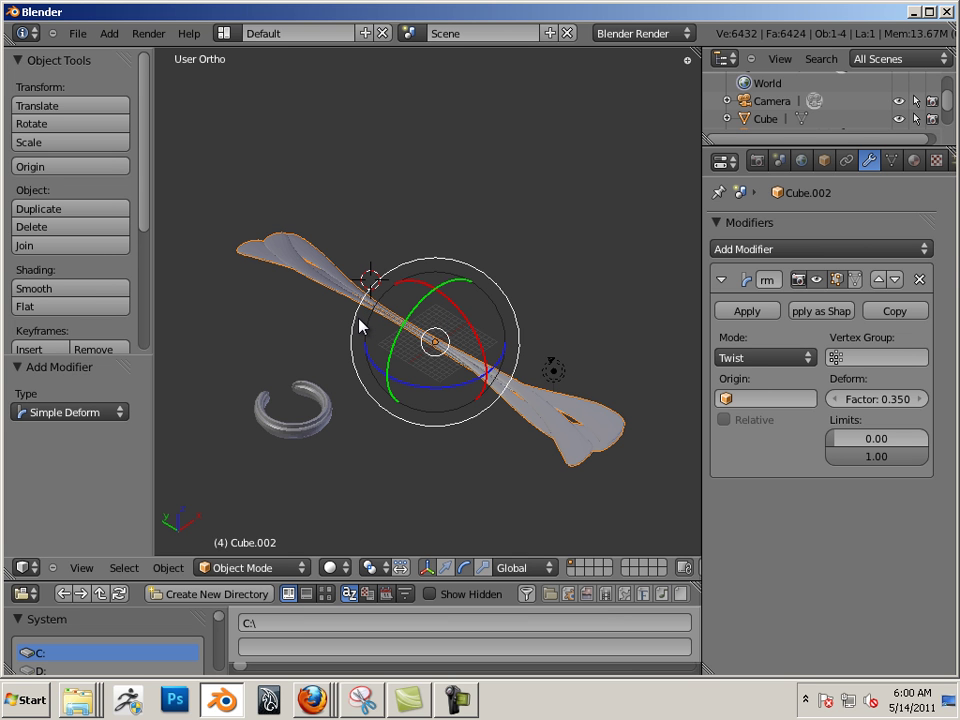
pyautogui.click(920, 279)
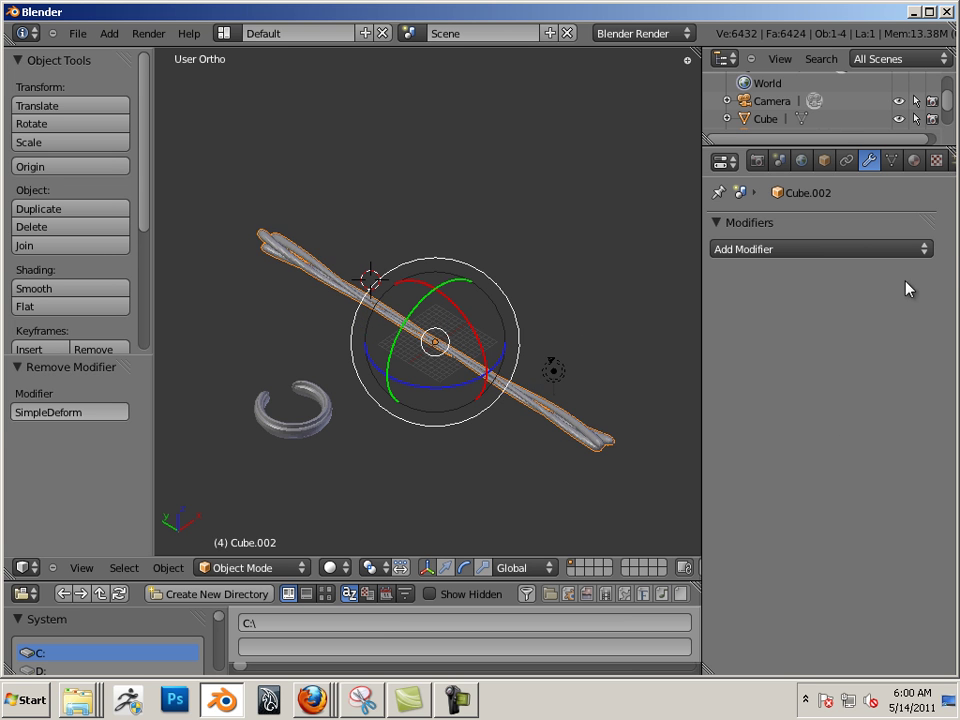
pyautogui.moveTo(650, 300); pyautogui.dragTo(424, 386, button='middle')
# Turn the bar about Z and set its Z rotation to exactly 90°.
pyautogui.press('r')
pyautogui.press('z')
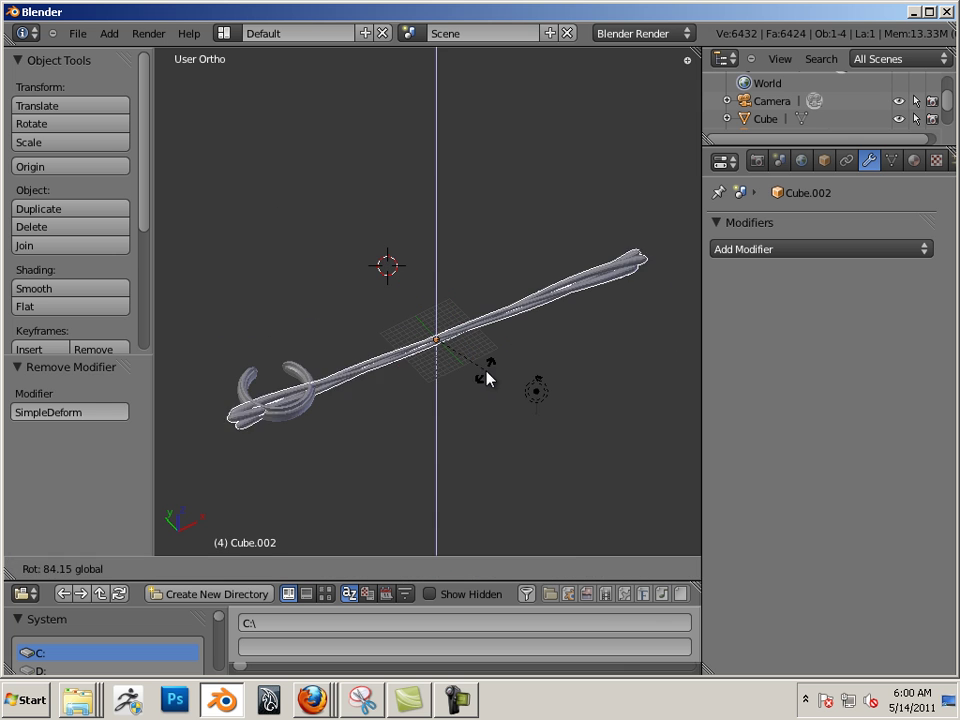
pyautogui.click(483, 374)
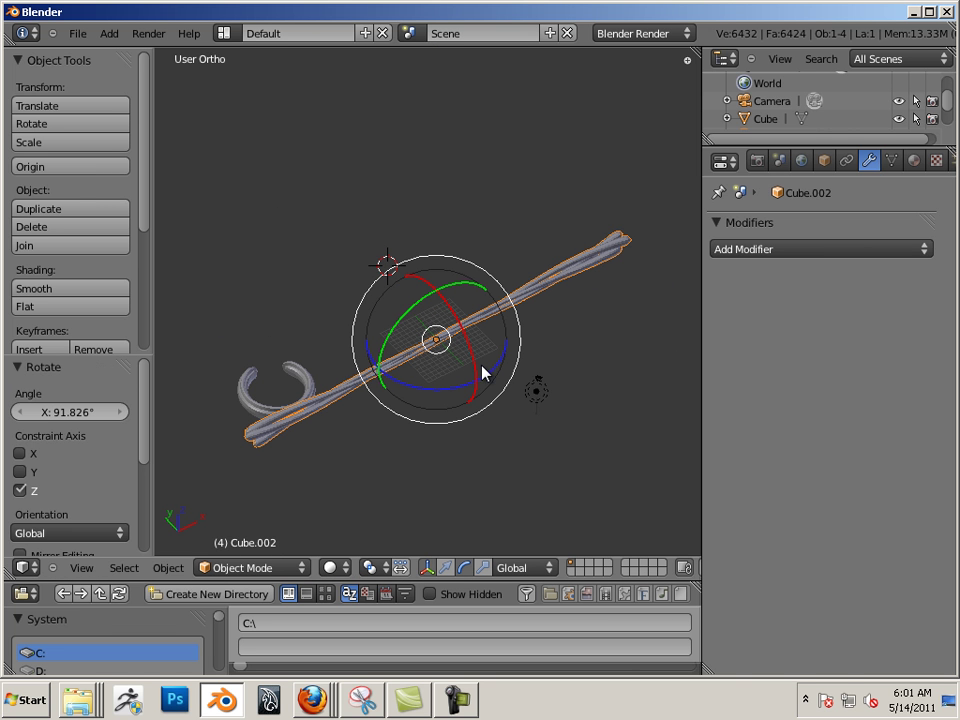
pyautogui.click(824, 160)
pyautogui.click(822, 317)
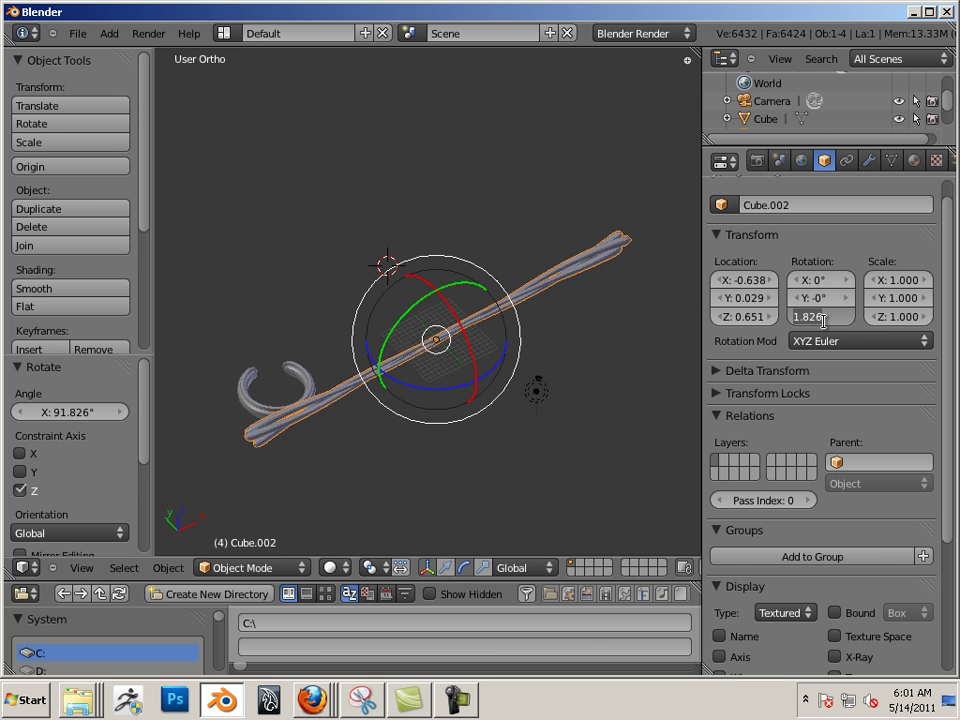
pyautogui.write('90')
pyautogui.press('Return')
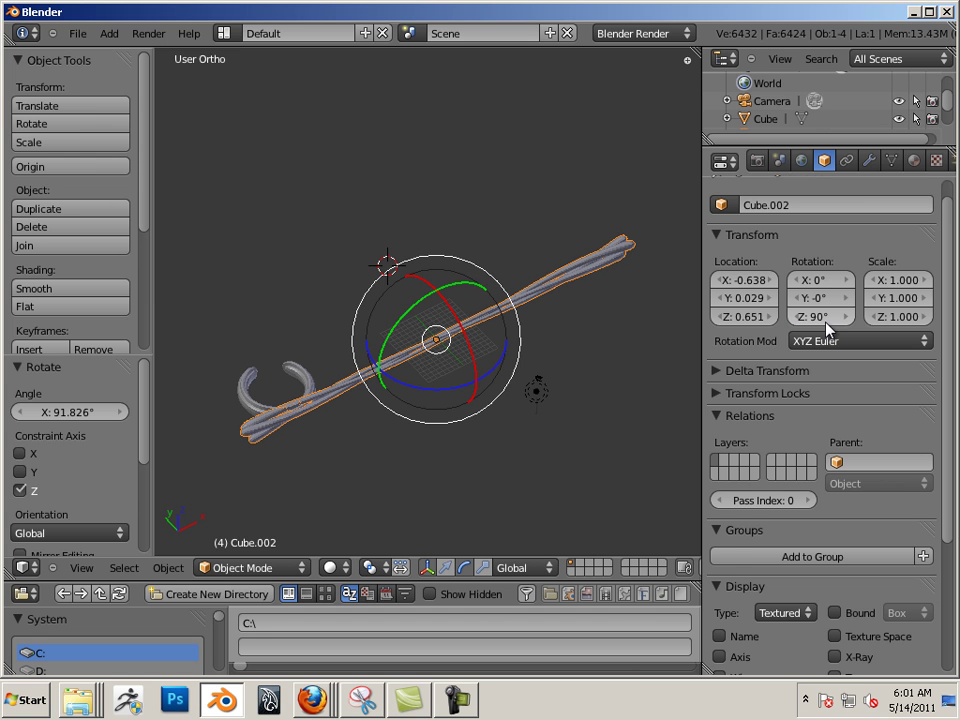
# Apply the Z rotation to the mesh and bring up the Add Modifier list.
pyautogui.click(169, 570)
pyautogui.moveTo(208, 456)
pyautogui.click(300, 469)
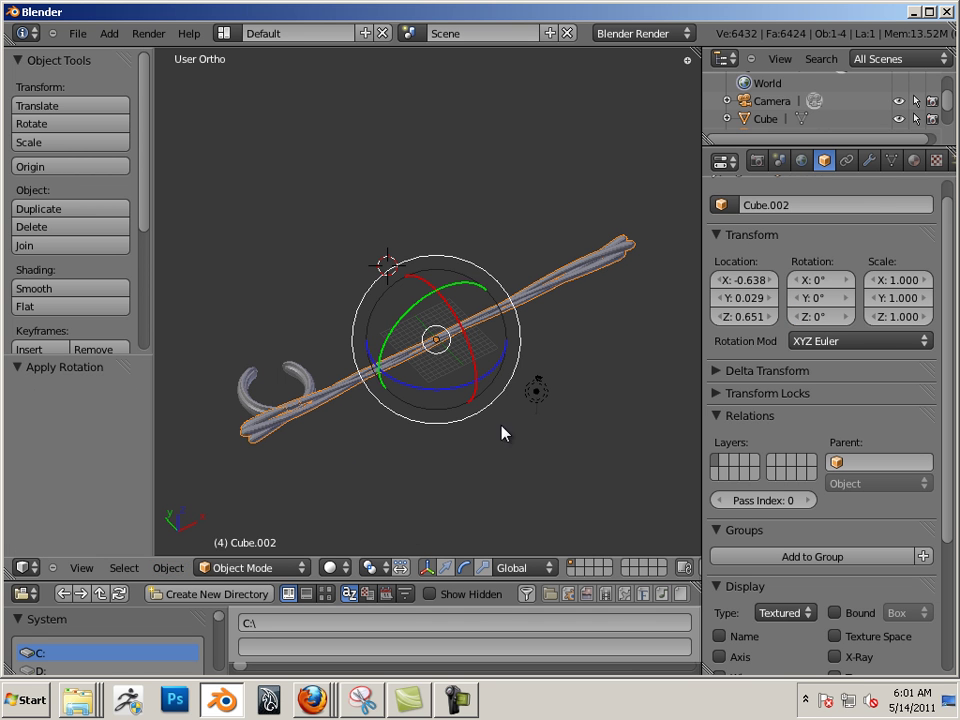
pyautogui.click(870, 162)
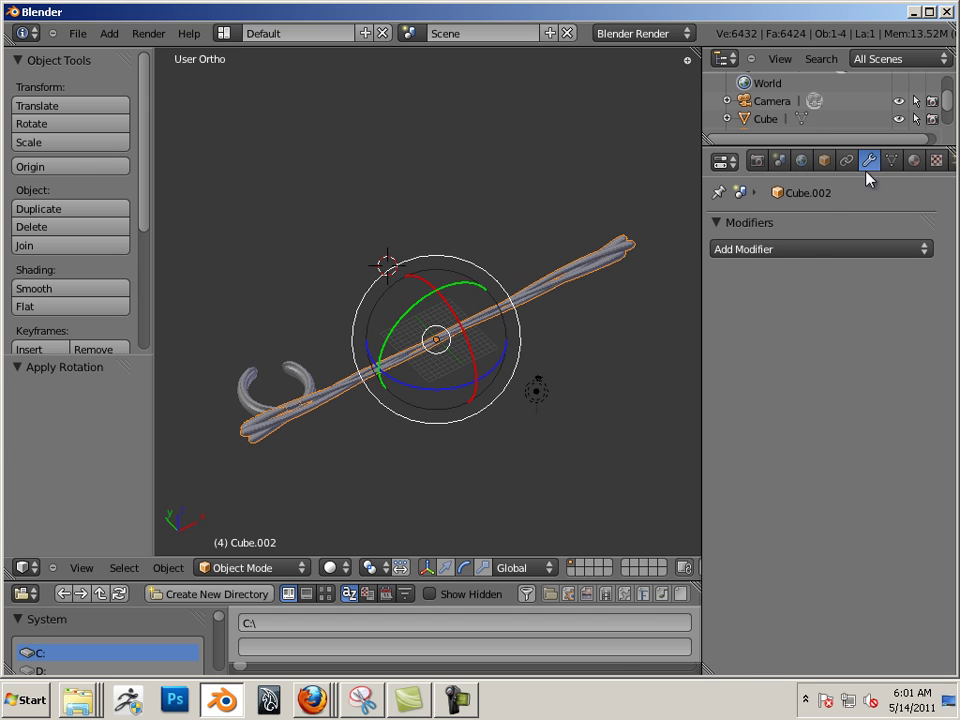
pyautogui.click(814, 249)
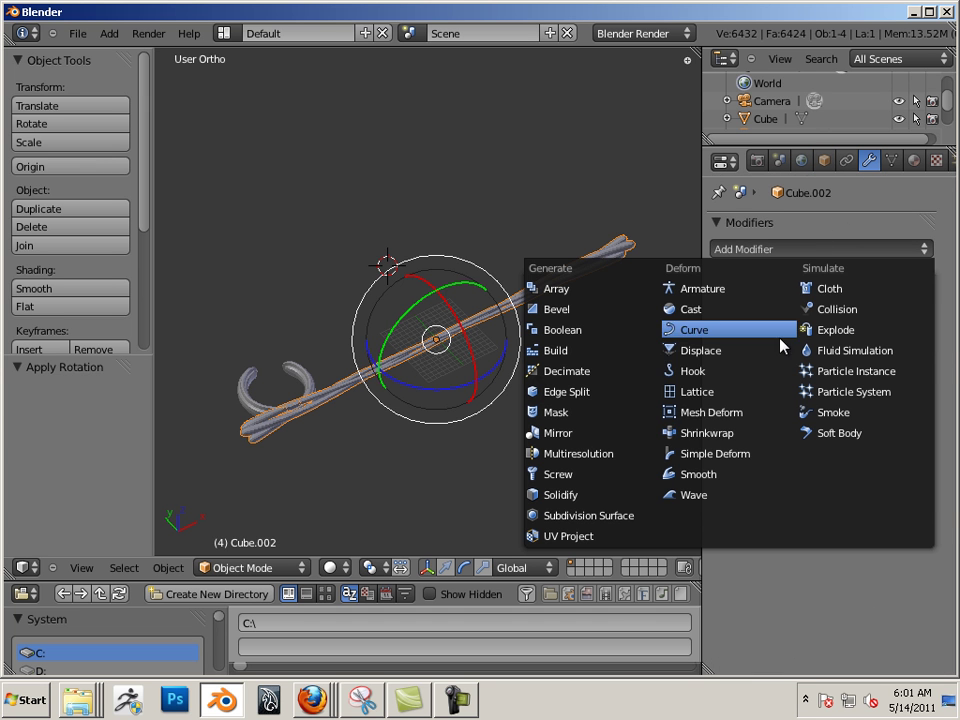
# Add a Simple Deform in Bend mode at factor 6.246, curling Cube.002 into a ring.
pyautogui.click(730, 455)
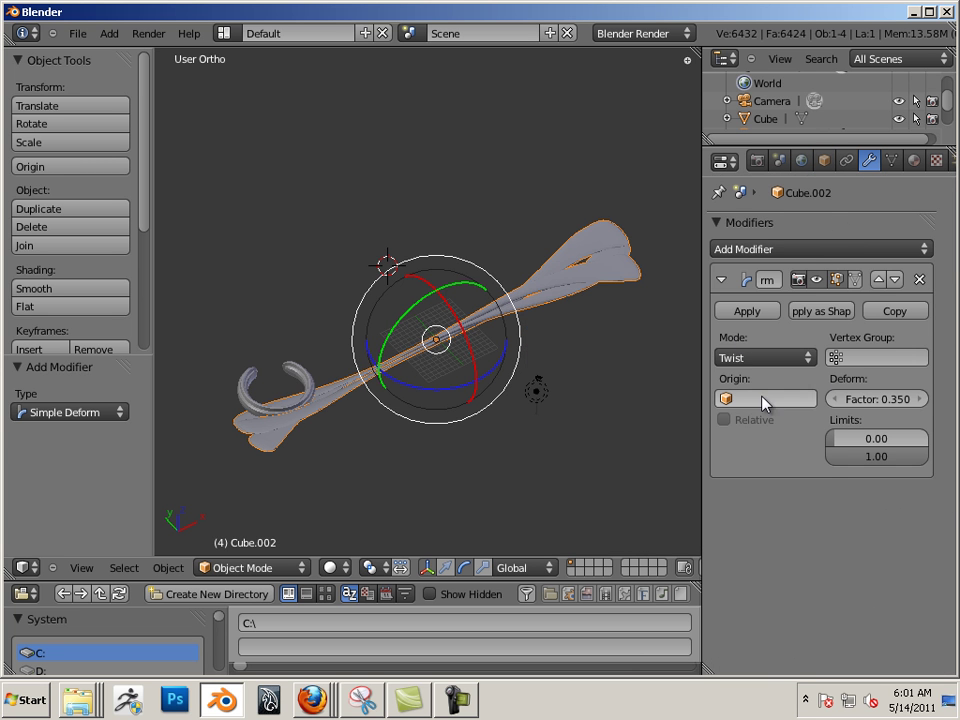
pyautogui.click(763, 358)
pyautogui.click(753, 333)
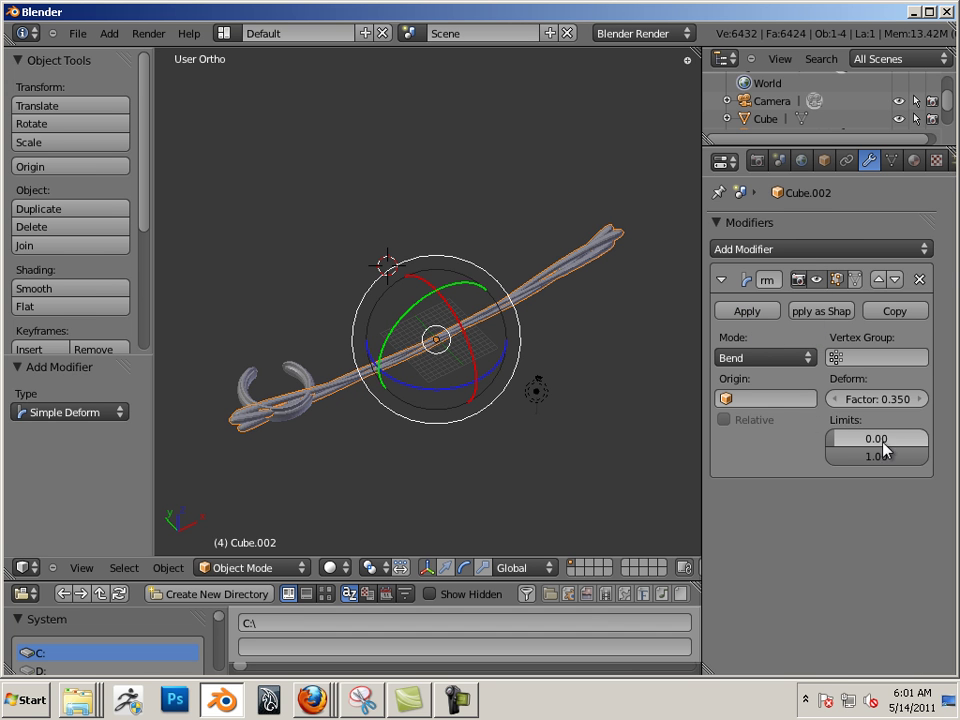
pyautogui.moveTo(873, 398); pyautogui.dragTo(939, 398)
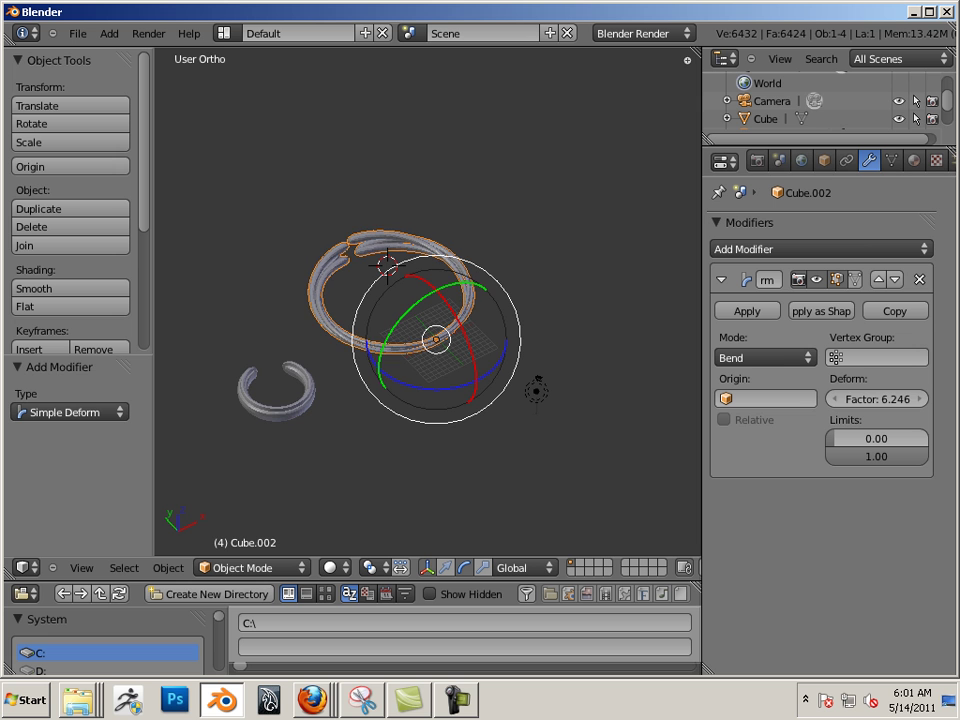
pyautogui.press('a')
pyautogui.moveTo(253, 270); pyautogui.dragTo(438, 318, button='middle')
pyautogui.scroll(5, 438, 318)
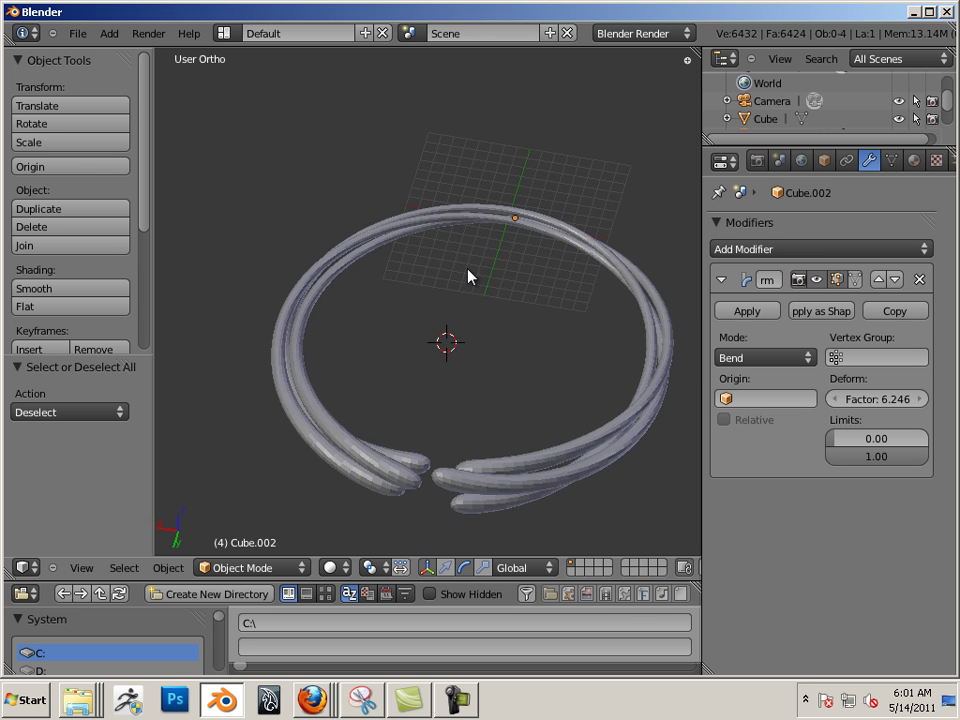
pyautogui.moveTo(515, 257); pyautogui.dragTo(583, 193, button='middle')
pyautogui.moveTo(501, 324); pyautogui.dragTo(414, 364, button='middle')
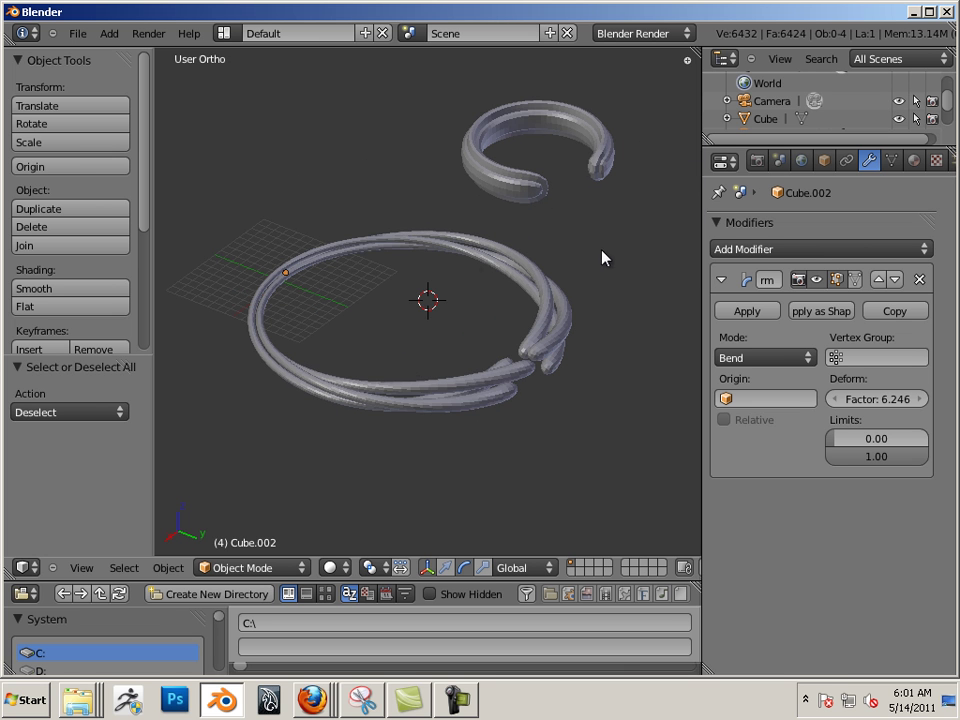